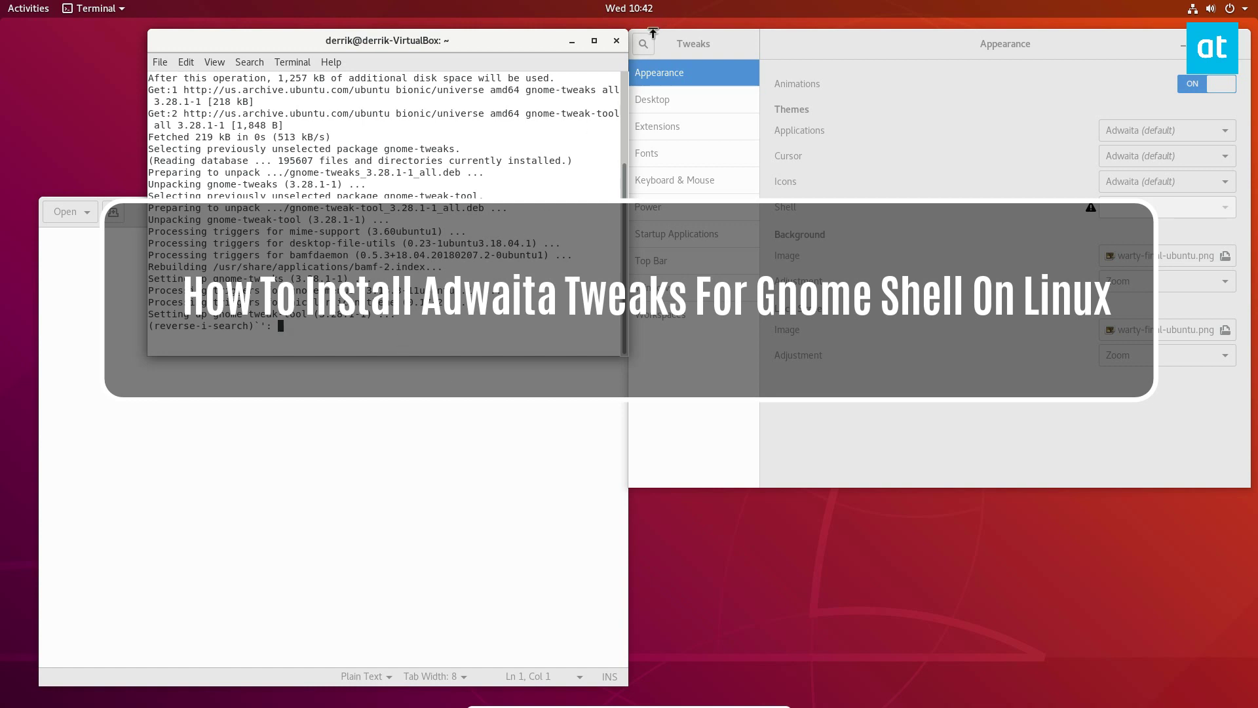
Step: Close the install terminal, place Tweaks lower-right and the text editor upper-left, ending with Tweaks focused
{"action": "left_click", "coordinate": [616, 40]}
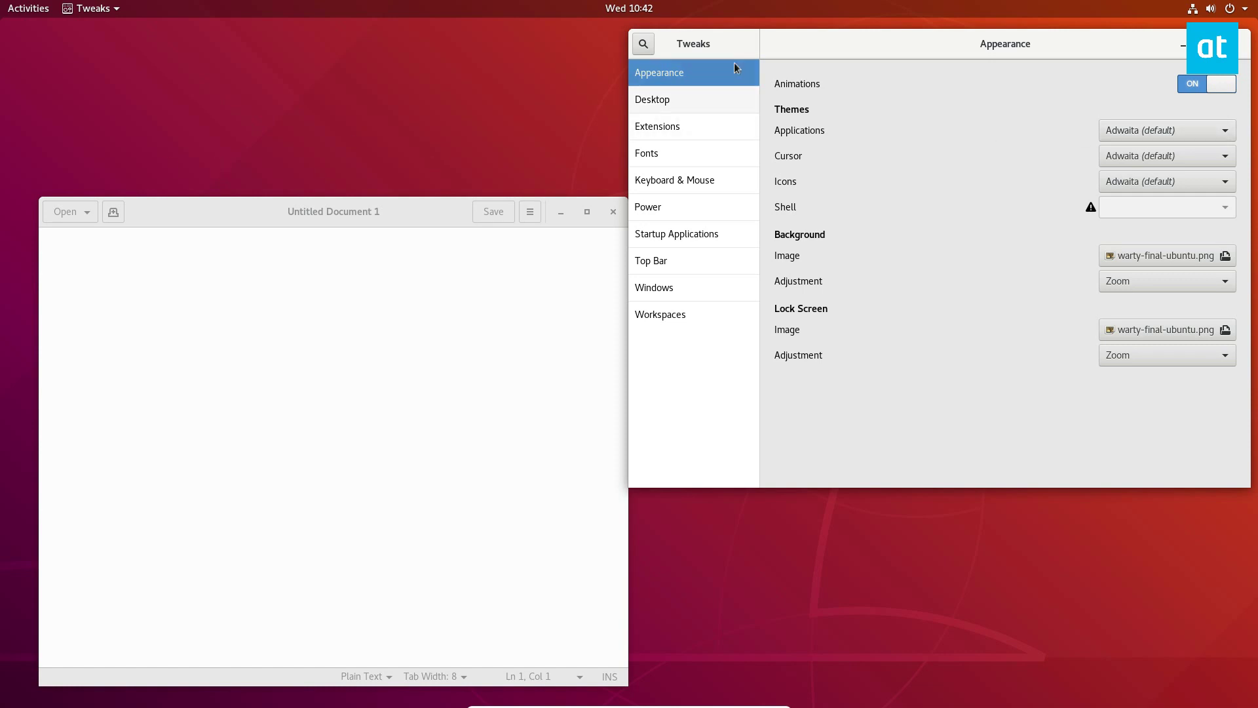
{"action": "left_click_drag", "start_coordinate": [816, 50], "coordinate": [779, 197]}
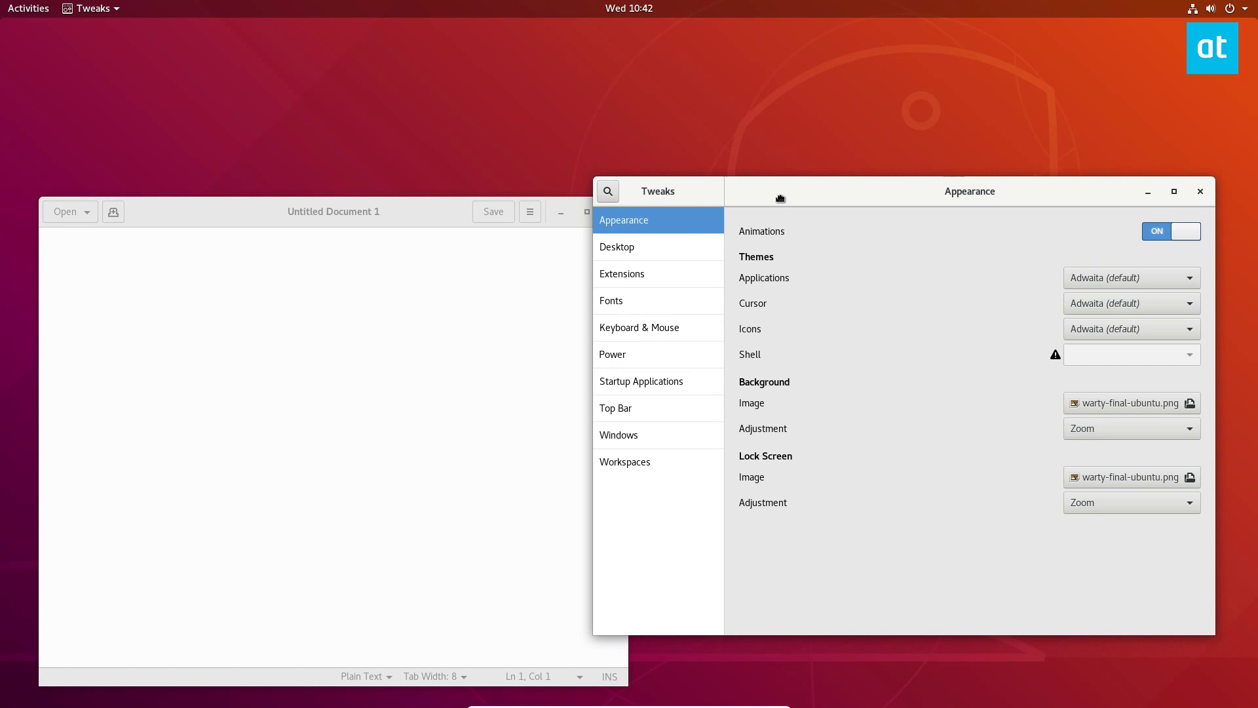
{"action": "left_click_drag", "start_coordinate": [236, 216], "coordinate": [244, 145]}
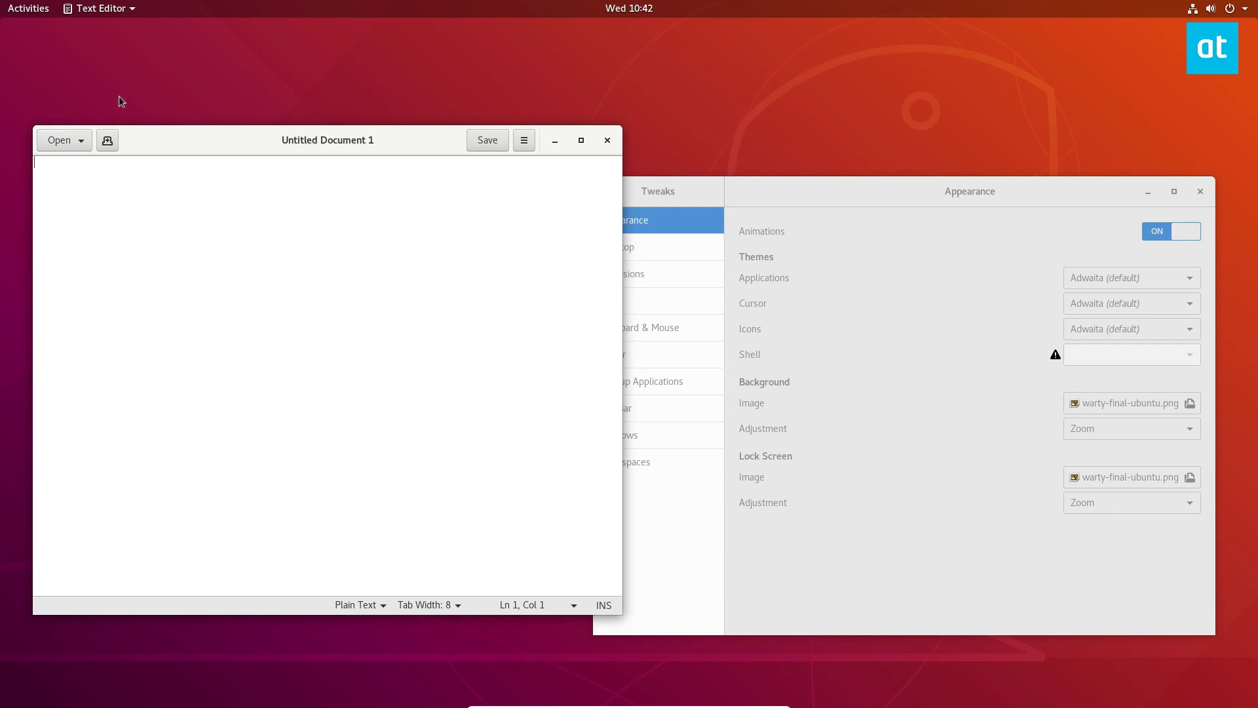
{"action": "left_click", "coordinate": [789, 202]}
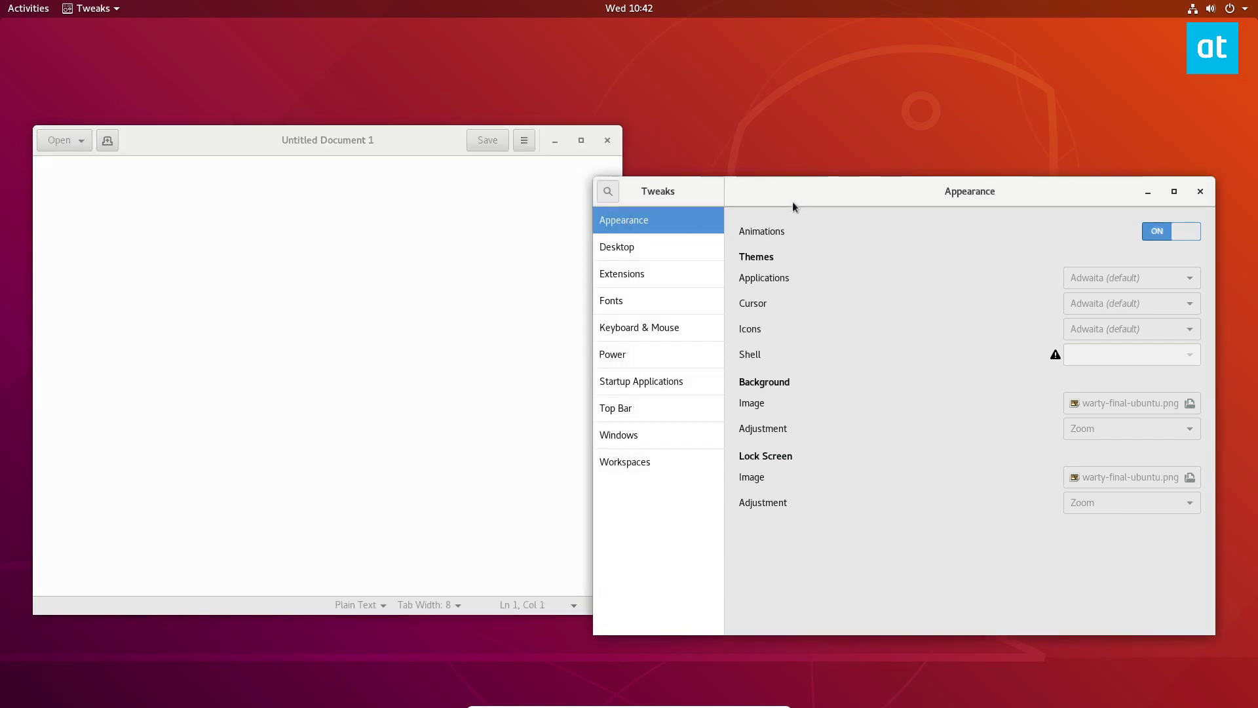
{"action": "left_click", "coordinate": [226, 220]}
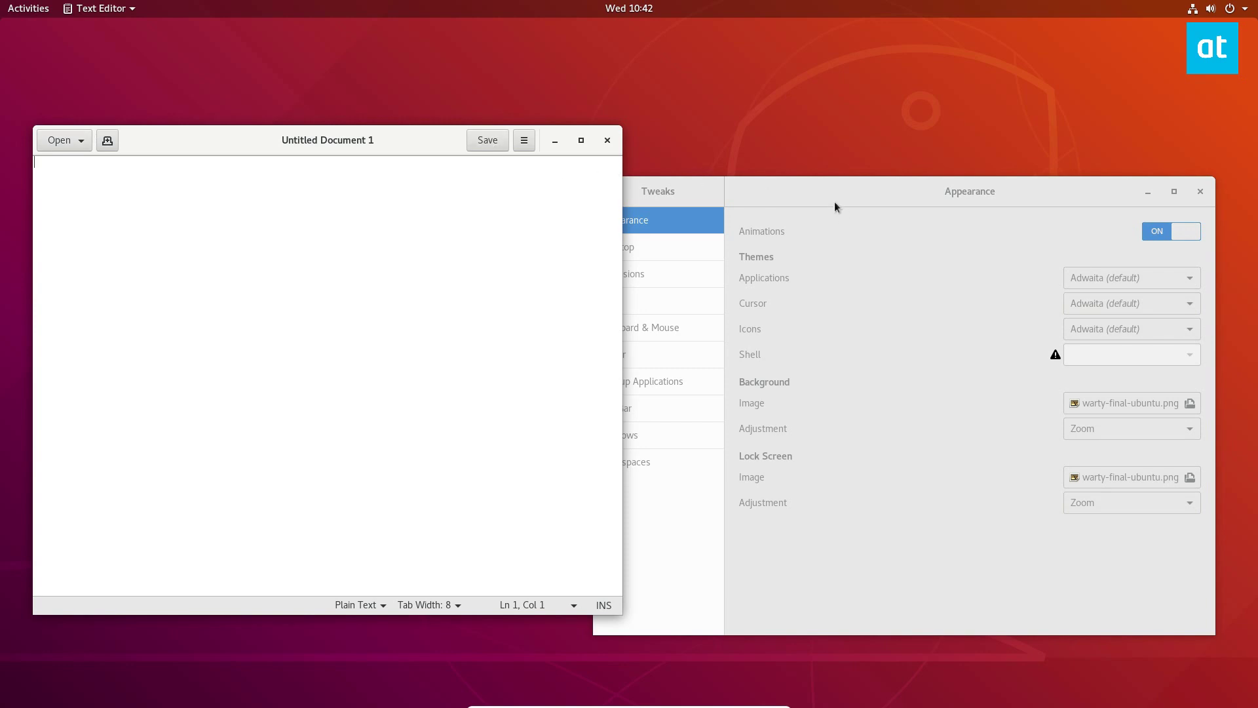
{"action": "left_click", "coordinate": [834, 202]}
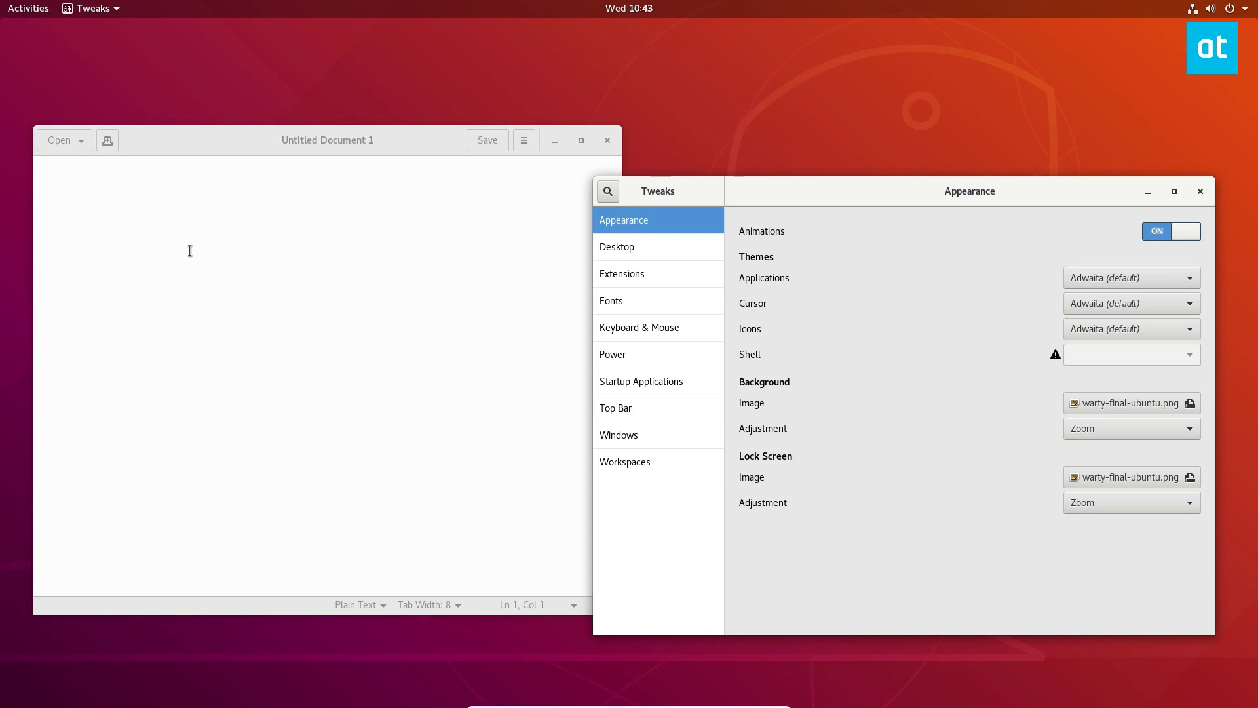
Step: Launch a new Terminal from the Activities search and centre it on screen
{"action": "mouse_move", "coordinate": [1, 2]}
{"action": "type", "text": "t"}
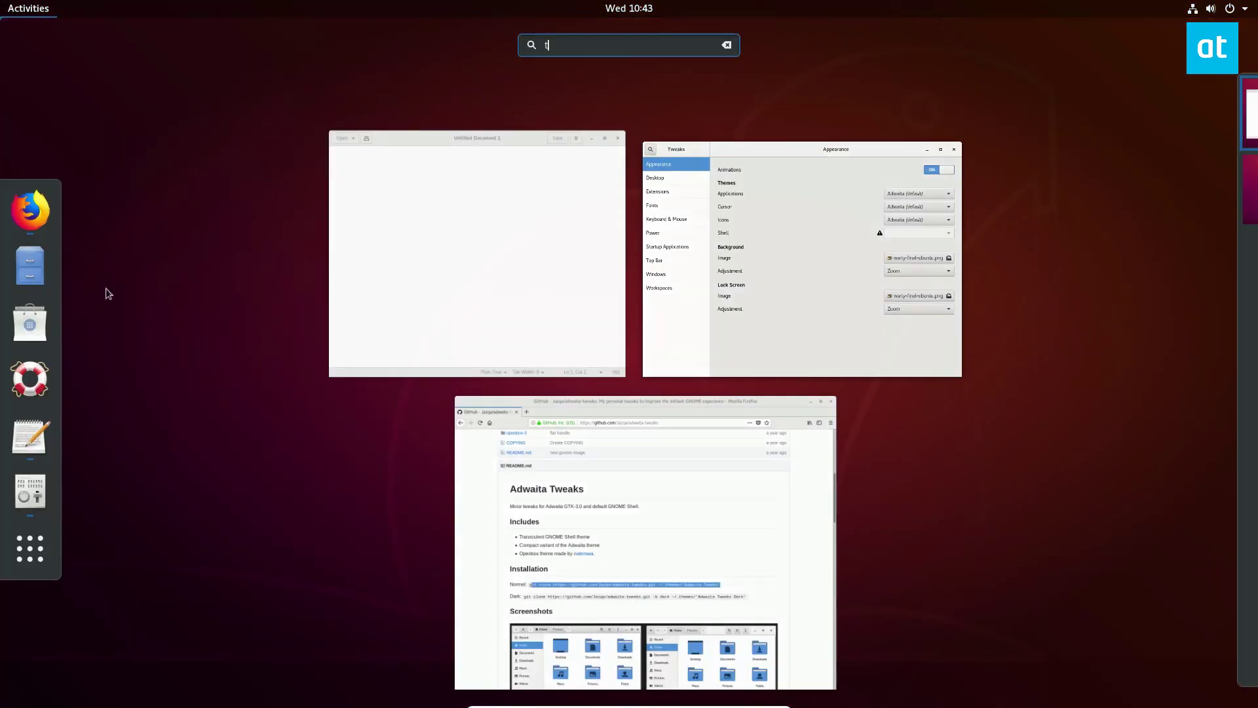
{"action": "type", "text": "erm"}
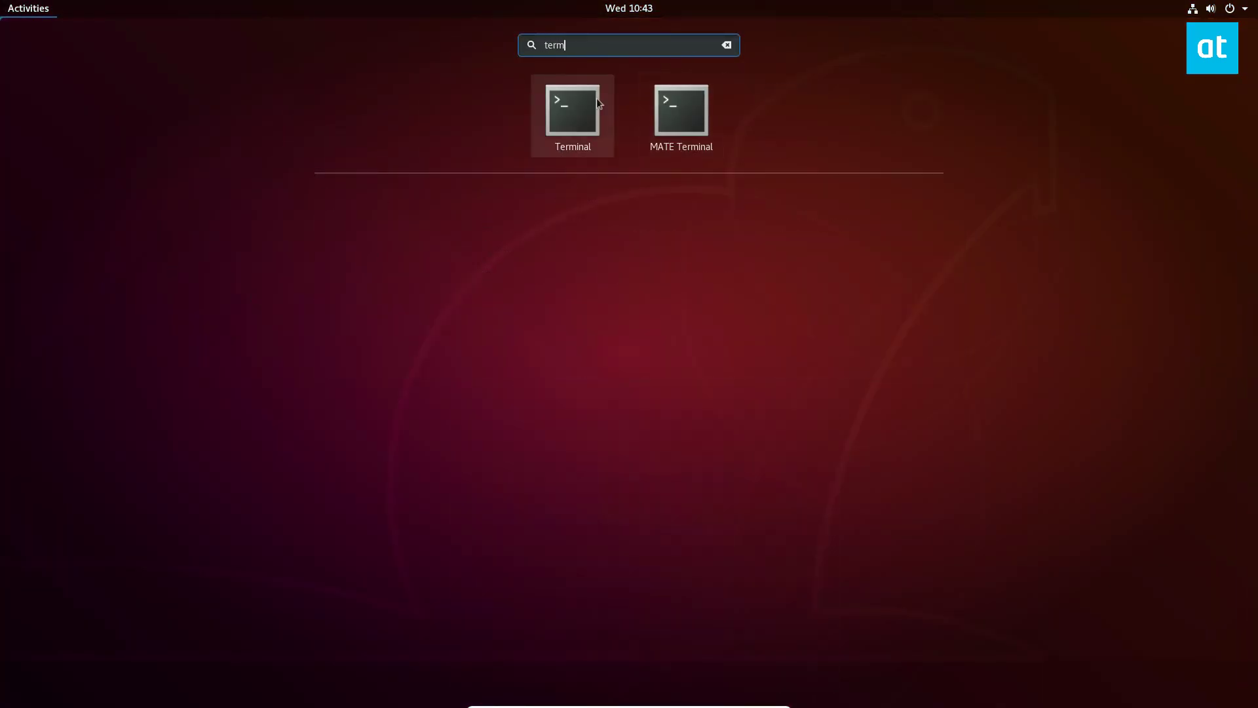
{"action": "left_click", "coordinate": [596, 97]}
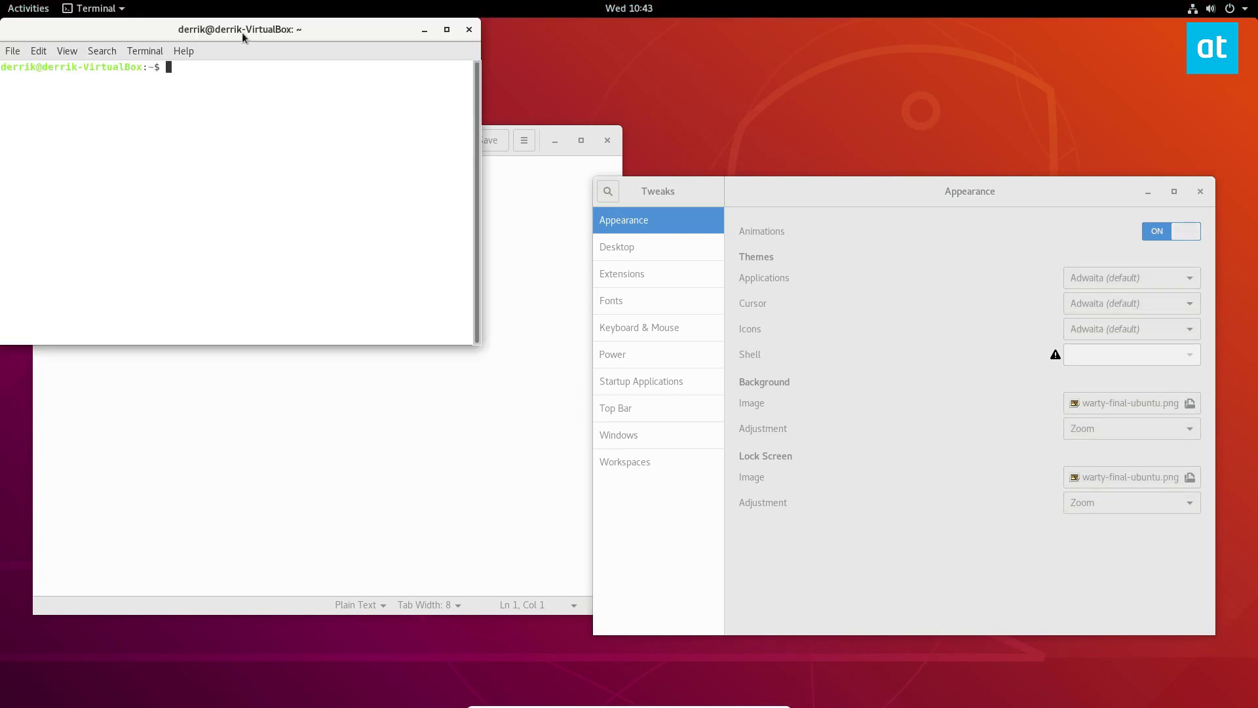
{"action": "left_click_drag", "start_coordinate": [241, 32], "coordinate": [425, 194]}
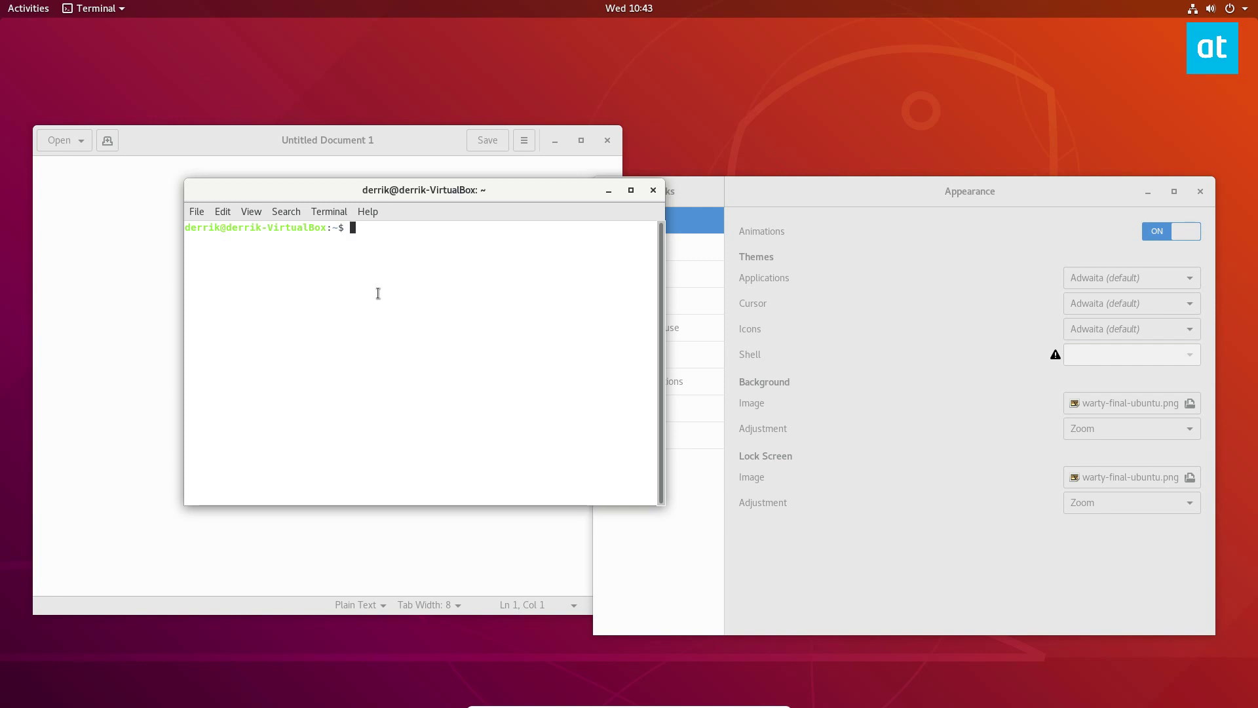
Step: Paste the git clone command, then run 'sudo apt install git' with the password and confirm with y
{"action": "right_click", "coordinate": [379, 257]}
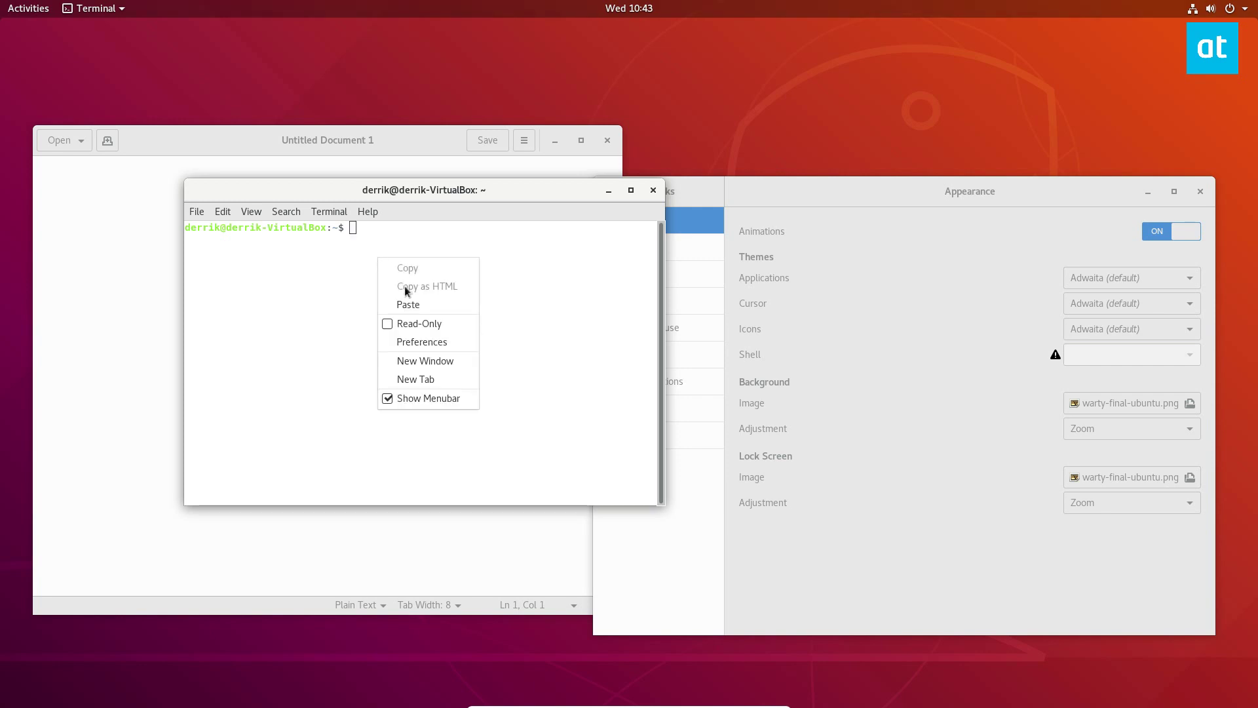
{"action": "left_click", "coordinate": [407, 306]}
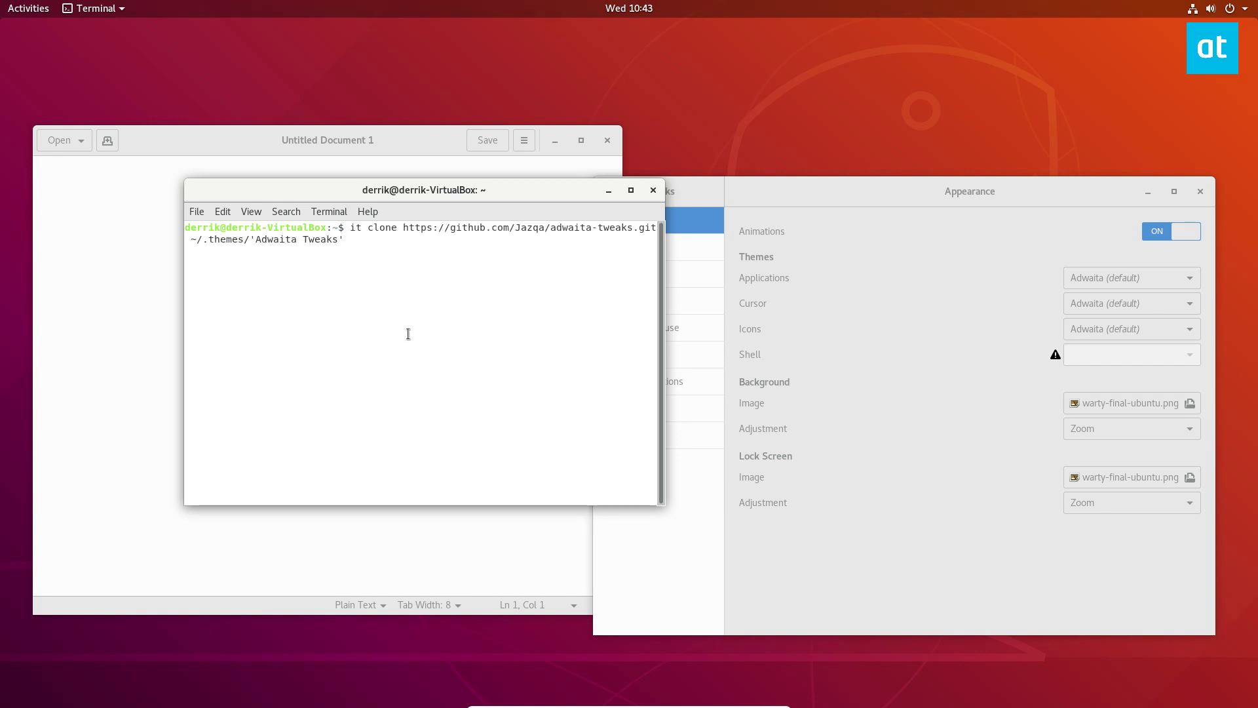
{"action": "key", "text": "Home"}
{"action": "type", "text": "g"}
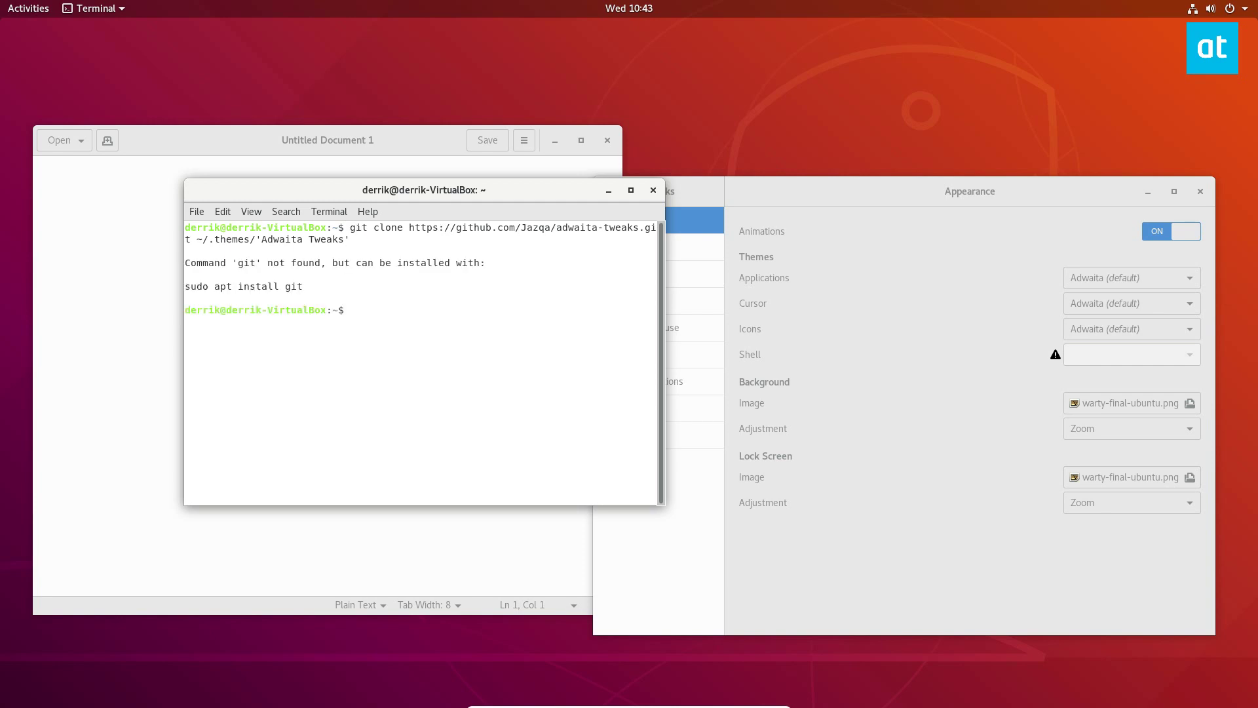
{"action": "type", "text": "sudo apt install git"}
{"action": "key", "text": "Return"}
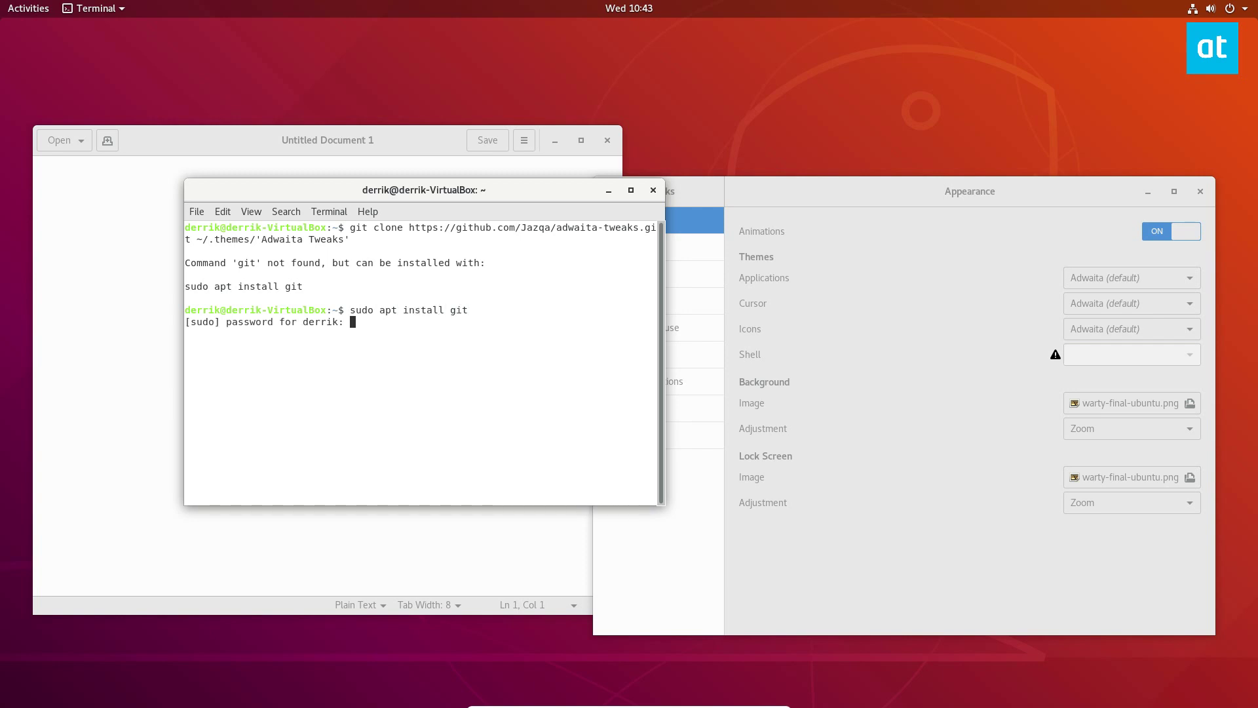
{"action": "key", "text": "Return"}
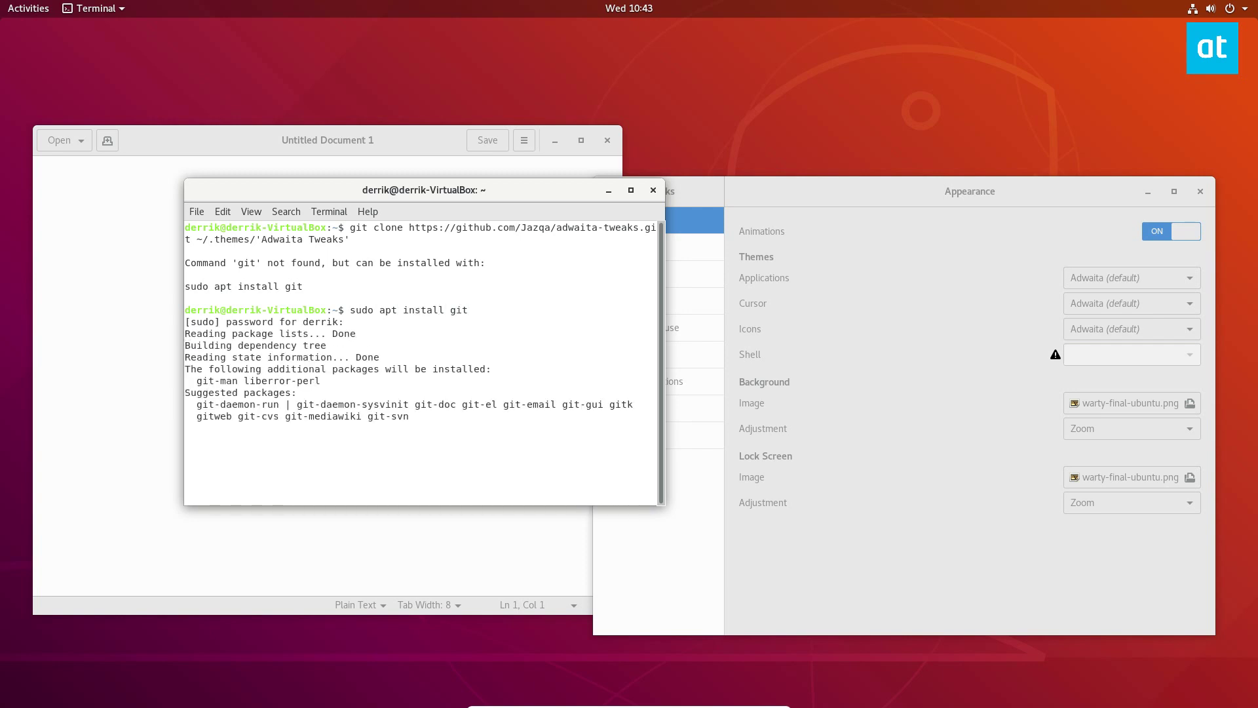
{"action": "type", "text": "y"}
{"action": "key", "text": "Return"}
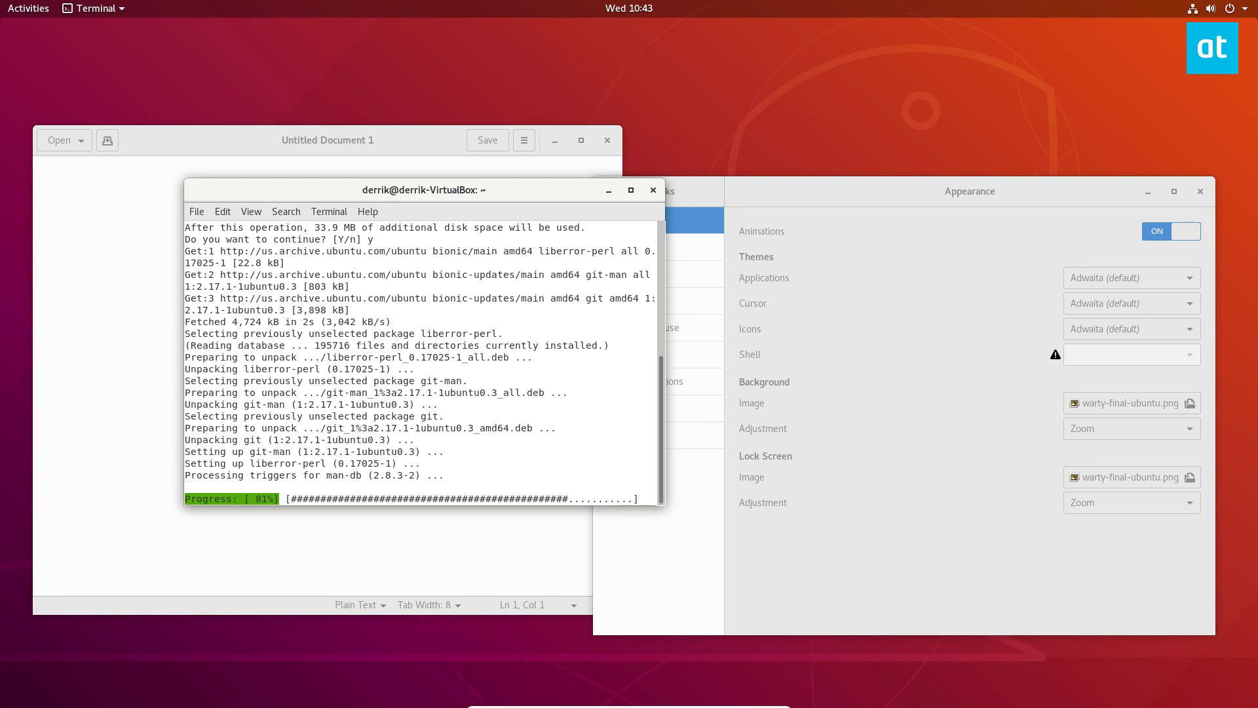
Step: Rerun the earlier git clone command from history now that git is installed
{"action": "key", "text": "Up"}
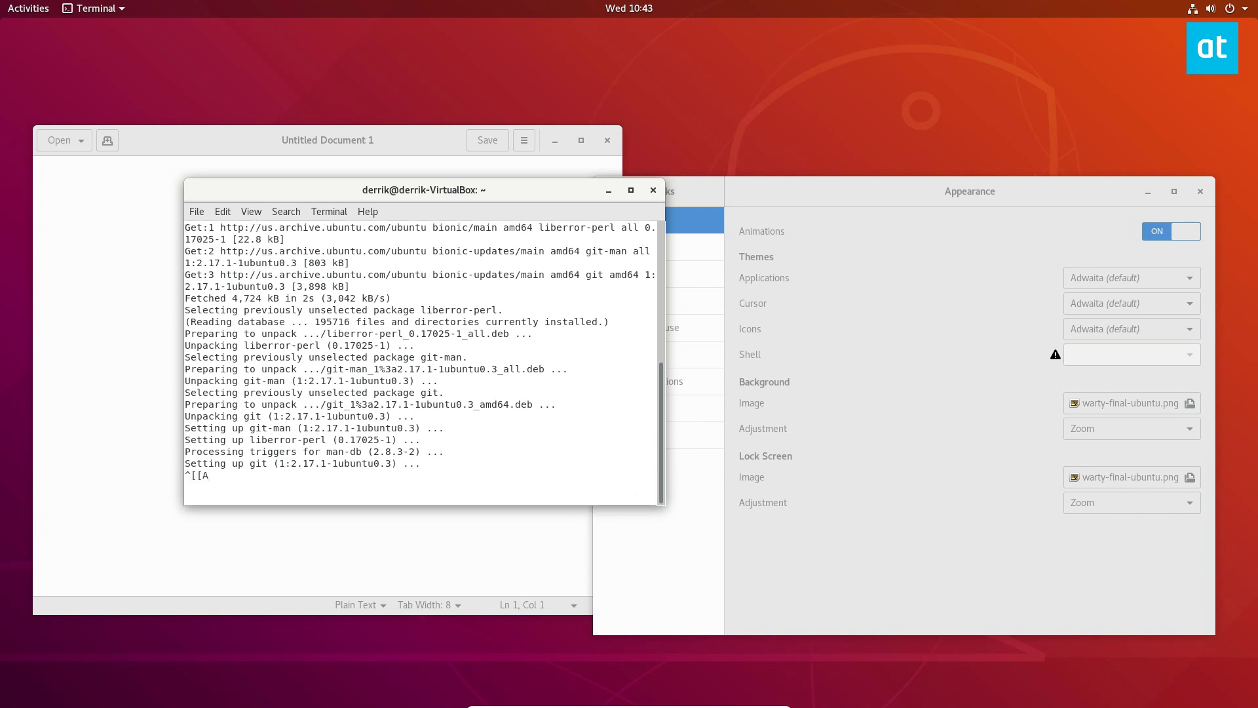
{"action": "key", "text": "Up"}
{"action": "key", "text": "Down"}
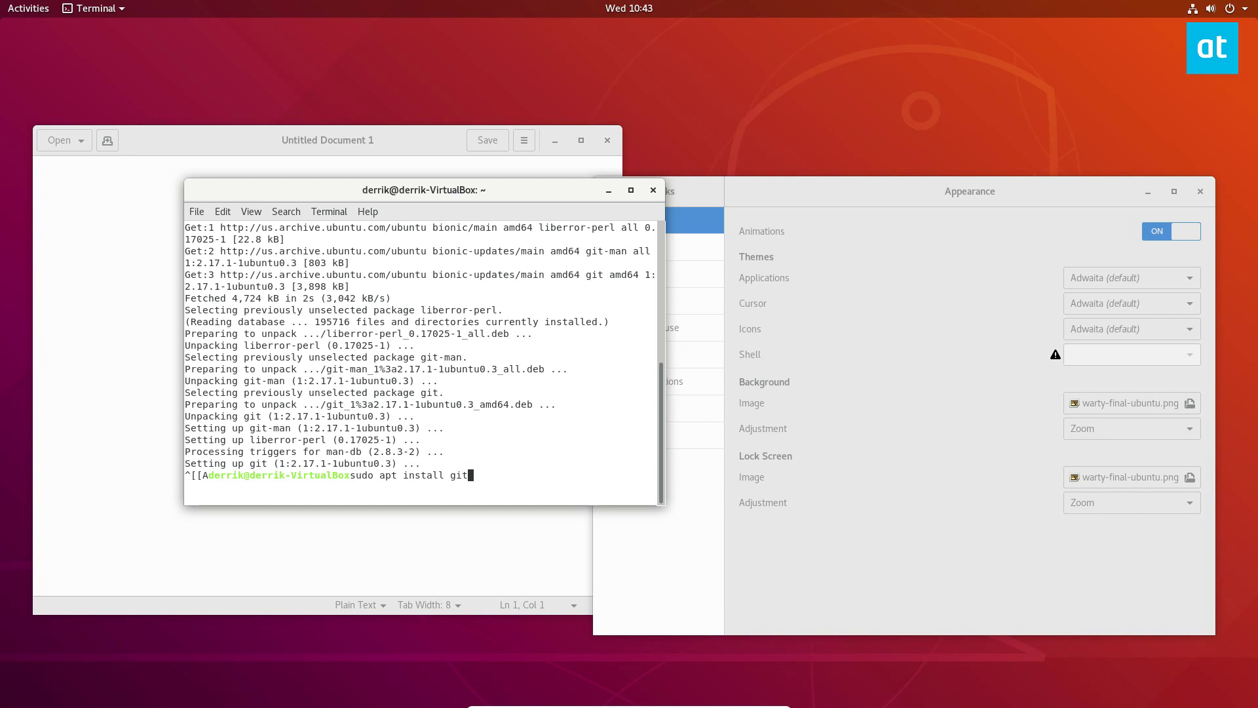
{"action": "key", "text": "Up"}
{"action": "key", "text": "Return"}
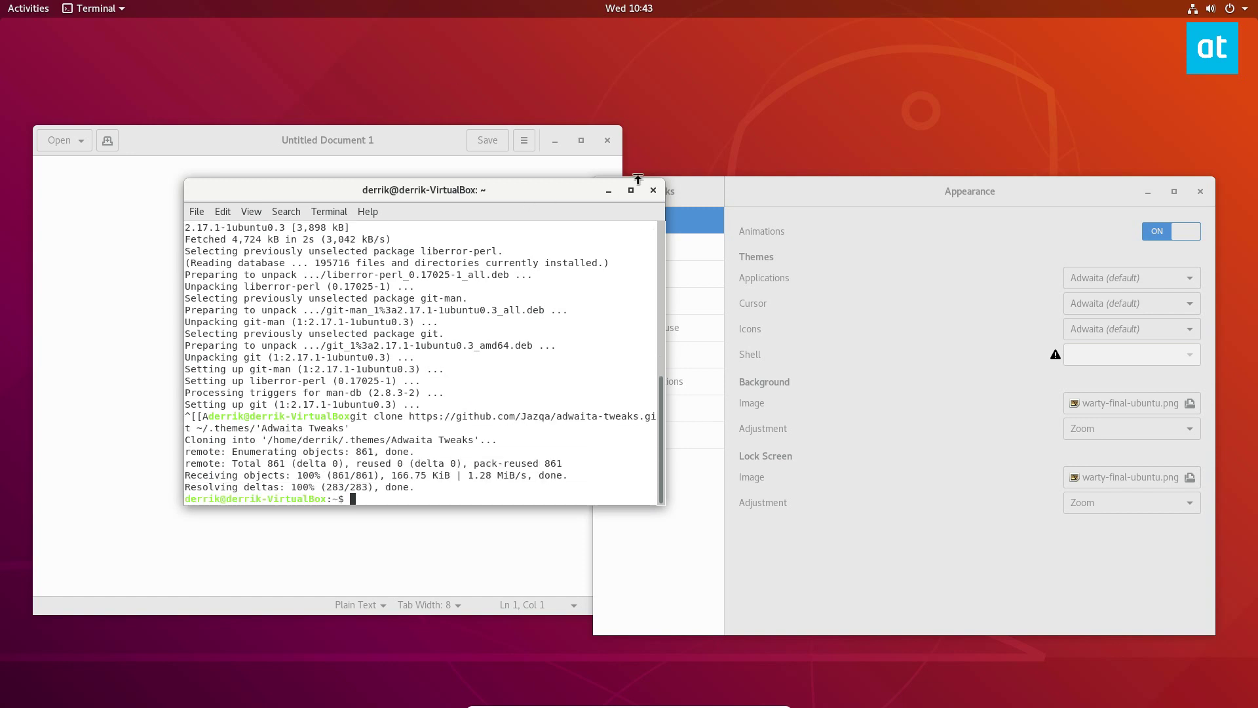
Step: Minimise the terminal, check the Firefox GitHub page, minimise Firefox, then raise the terminal again
{"action": "left_click", "coordinate": [604, 190]}
{"action": "key", "text": "super"}
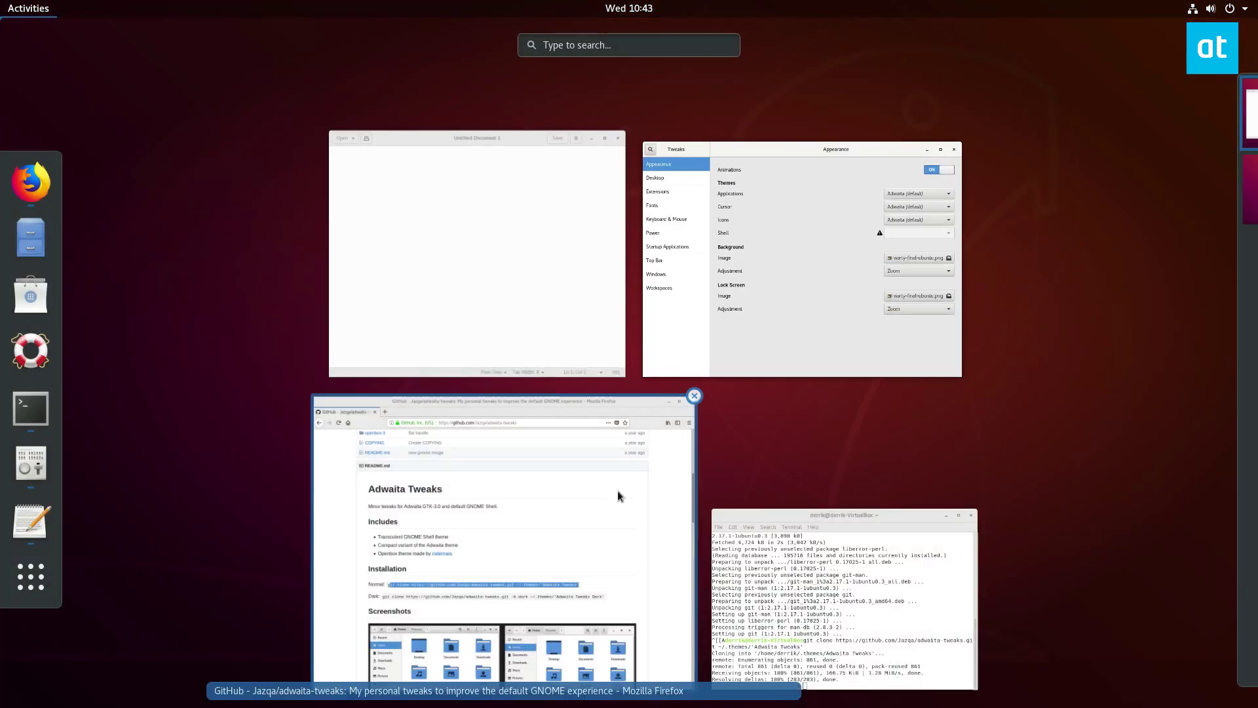
{"action": "left_click", "coordinate": [622, 554]}
{"action": "scroll", "coordinate": [463, 373], "scroll_direction": "up", "scroll_amount": 3}
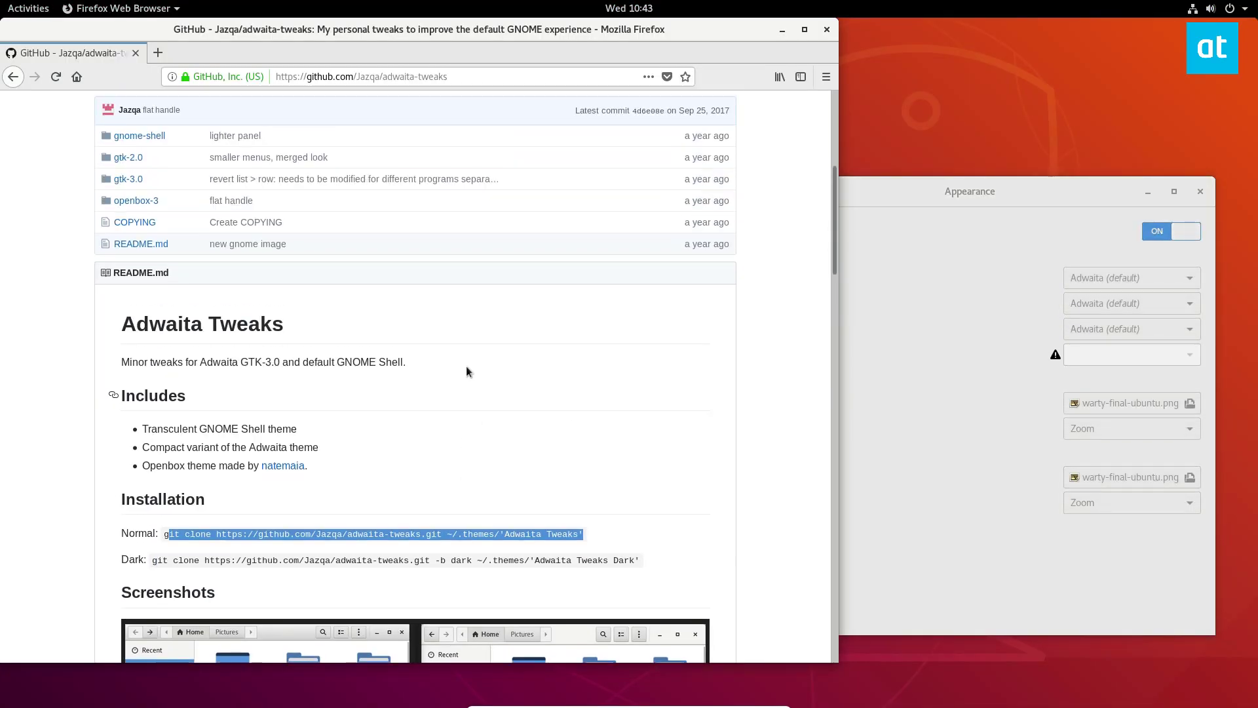
{"action": "left_click", "coordinate": [784, 28]}
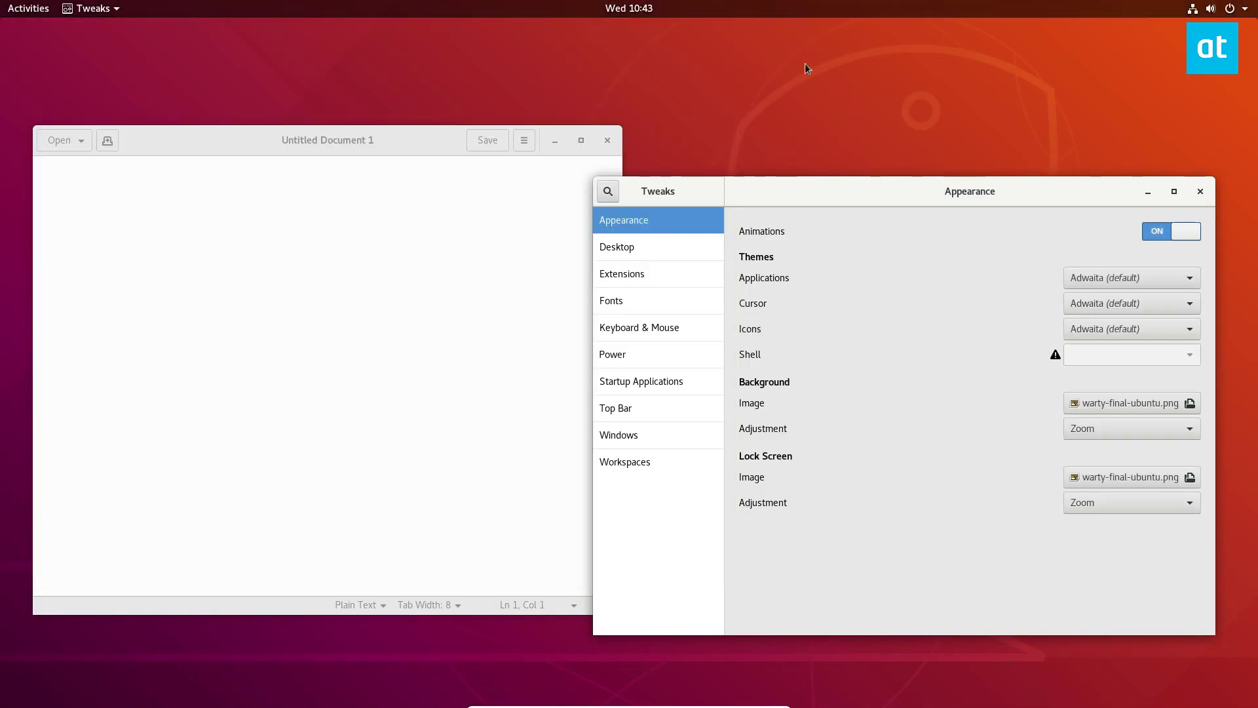
{"action": "left_click", "coordinate": [502, 328]}
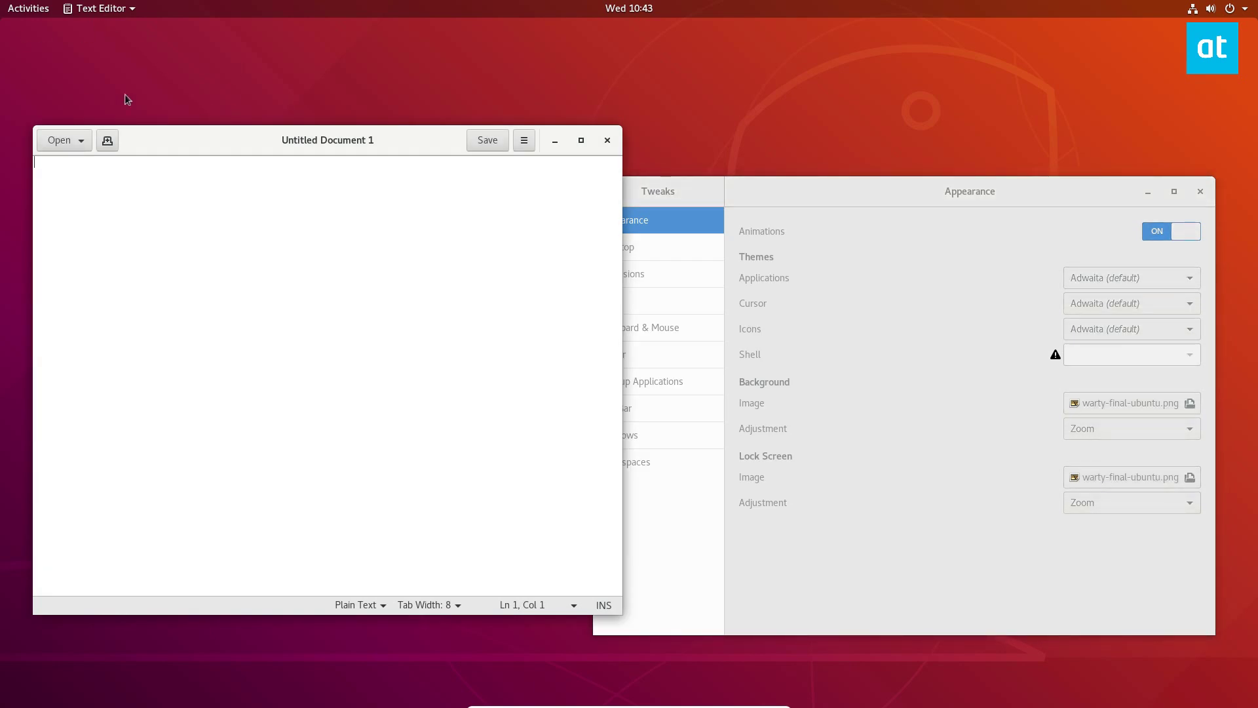
{"action": "left_click", "coordinate": [28, 7]}
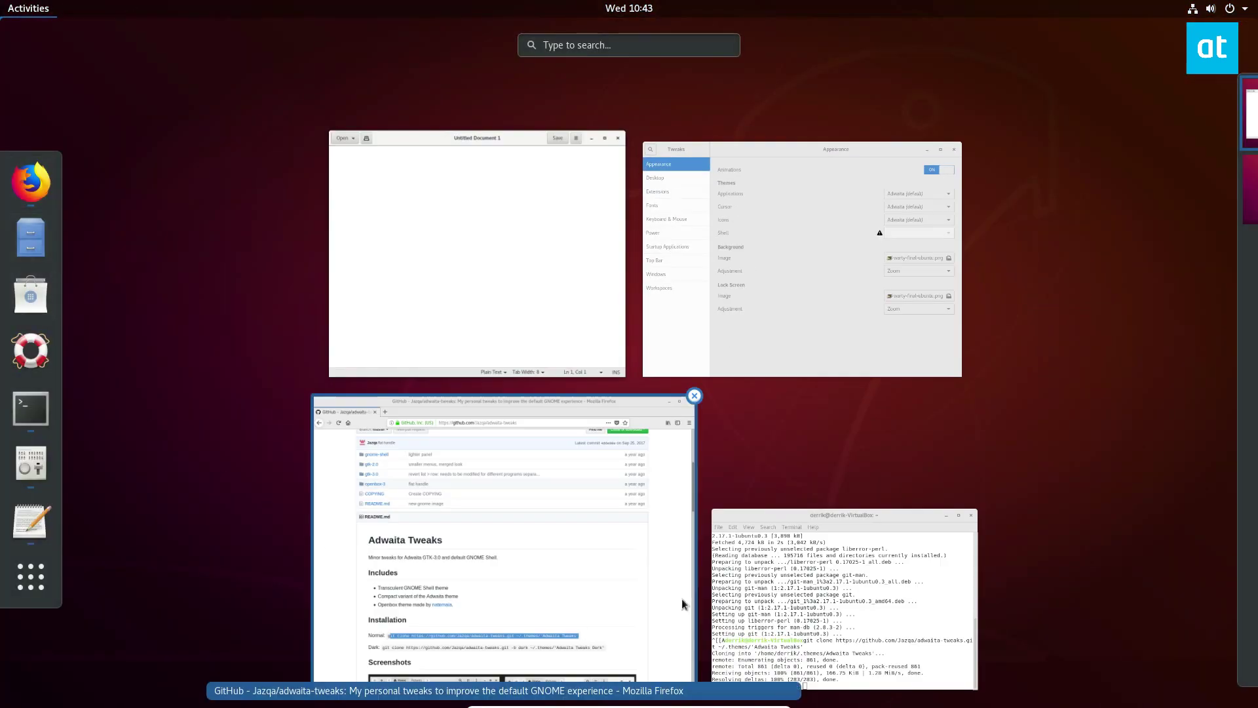
{"action": "left_click", "coordinate": [859, 552]}
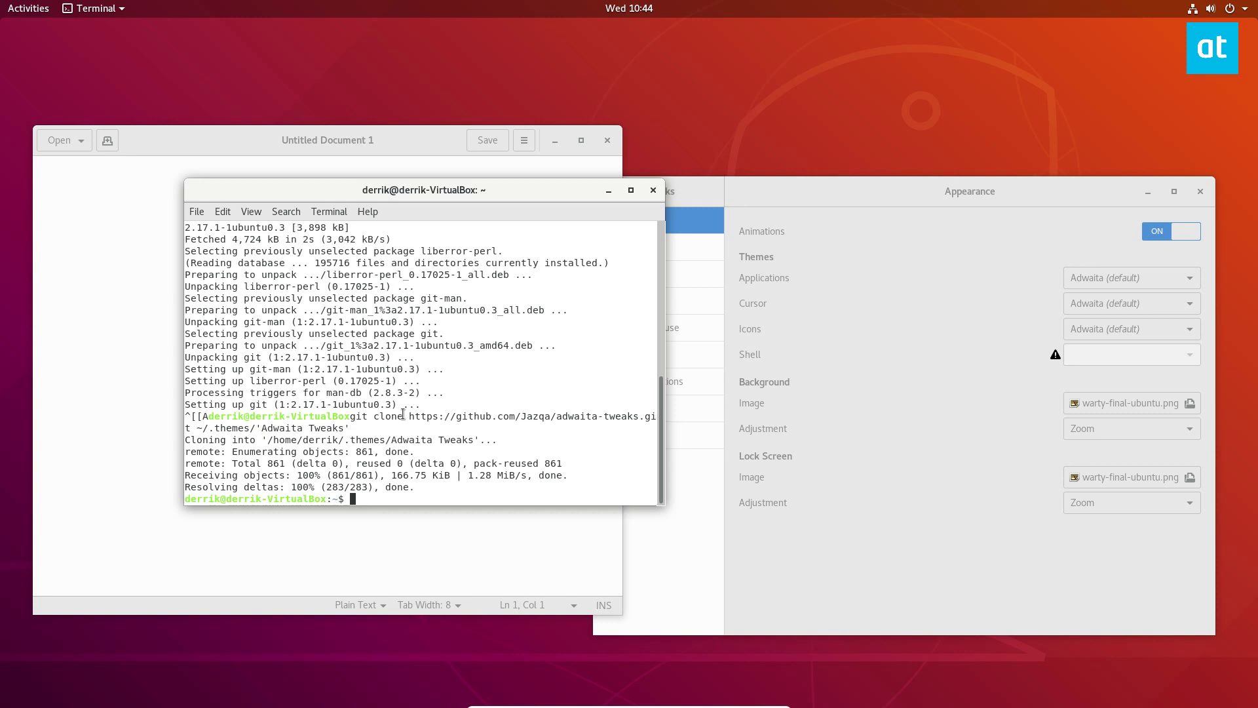
Step: Highlight the repository URL and the ~/.themes/Adwaita Tweaks destination path in the clone output
{"action": "left_click_drag", "start_coordinate": [404, 417], "coordinate": [474, 422]}
{"action": "left_click", "coordinate": [377, 432]}
{"action": "left_click_drag", "start_coordinate": [368, 431], "coordinate": [201, 428]}
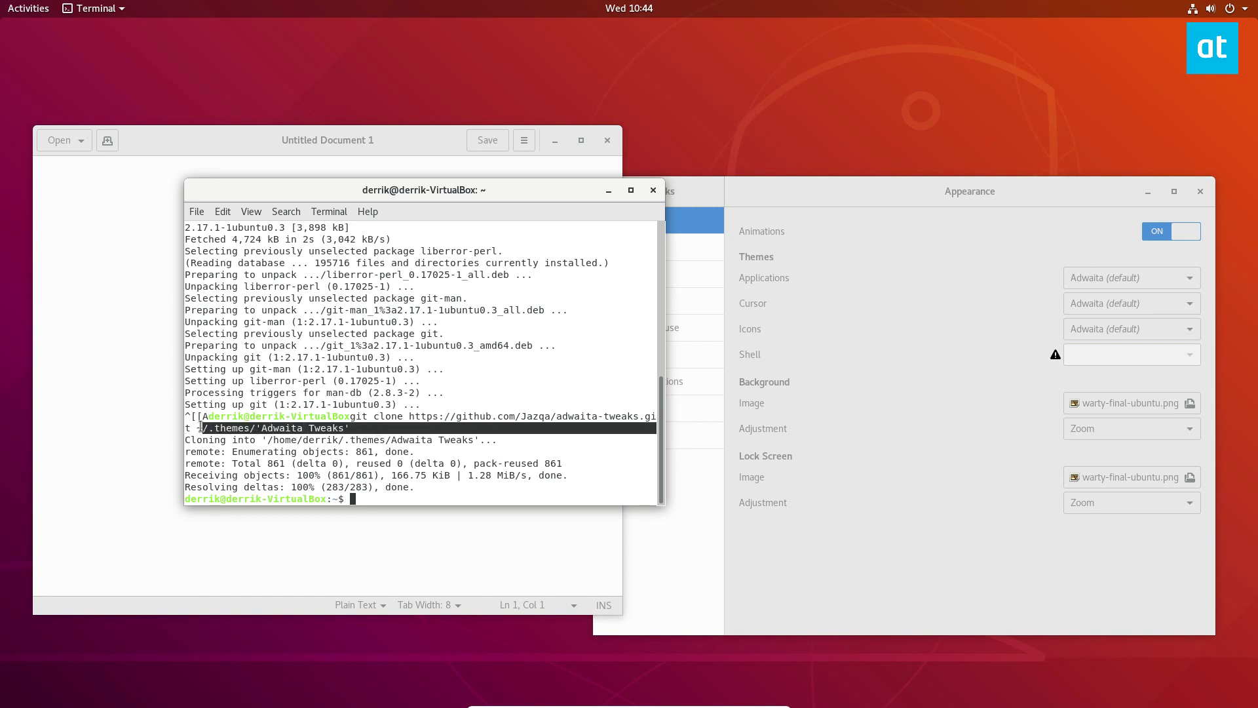
{"action": "left_click", "coordinate": [262, 429]}
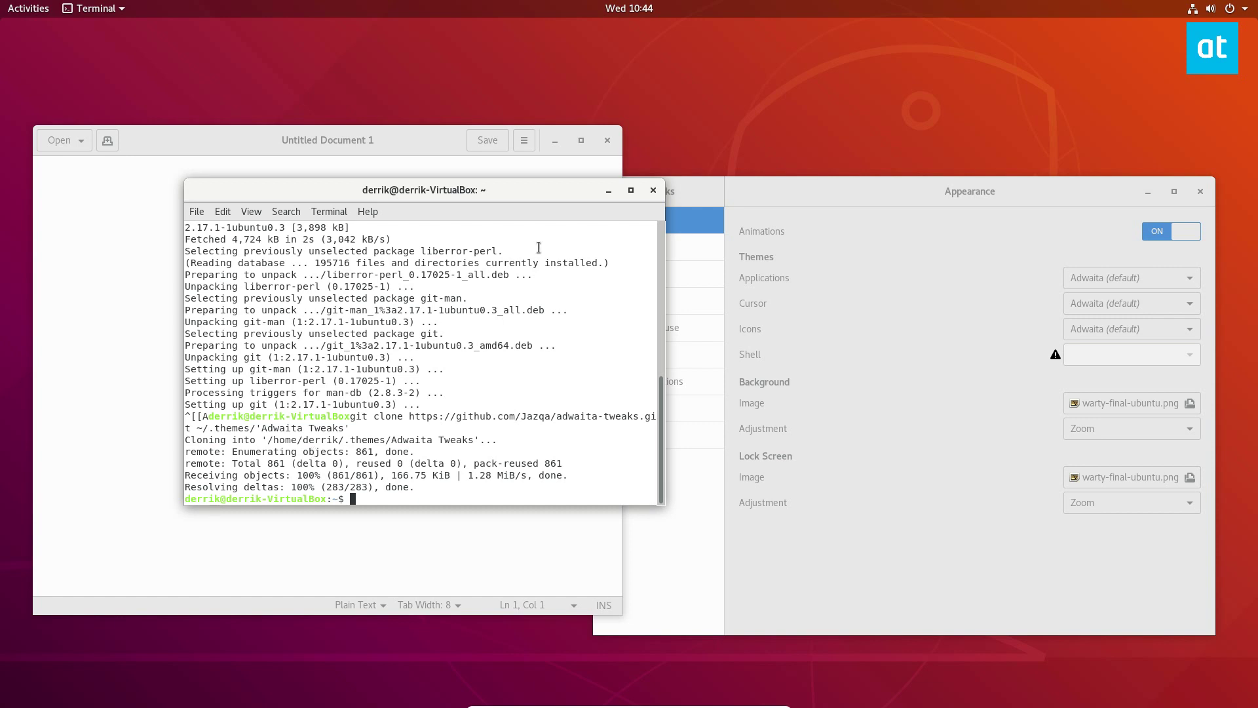
Step: Minimise the terminal, close Tweaks and relaunch it by searching 'tweaks' so it reloads themes
{"action": "left_click", "coordinate": [608, 189]}
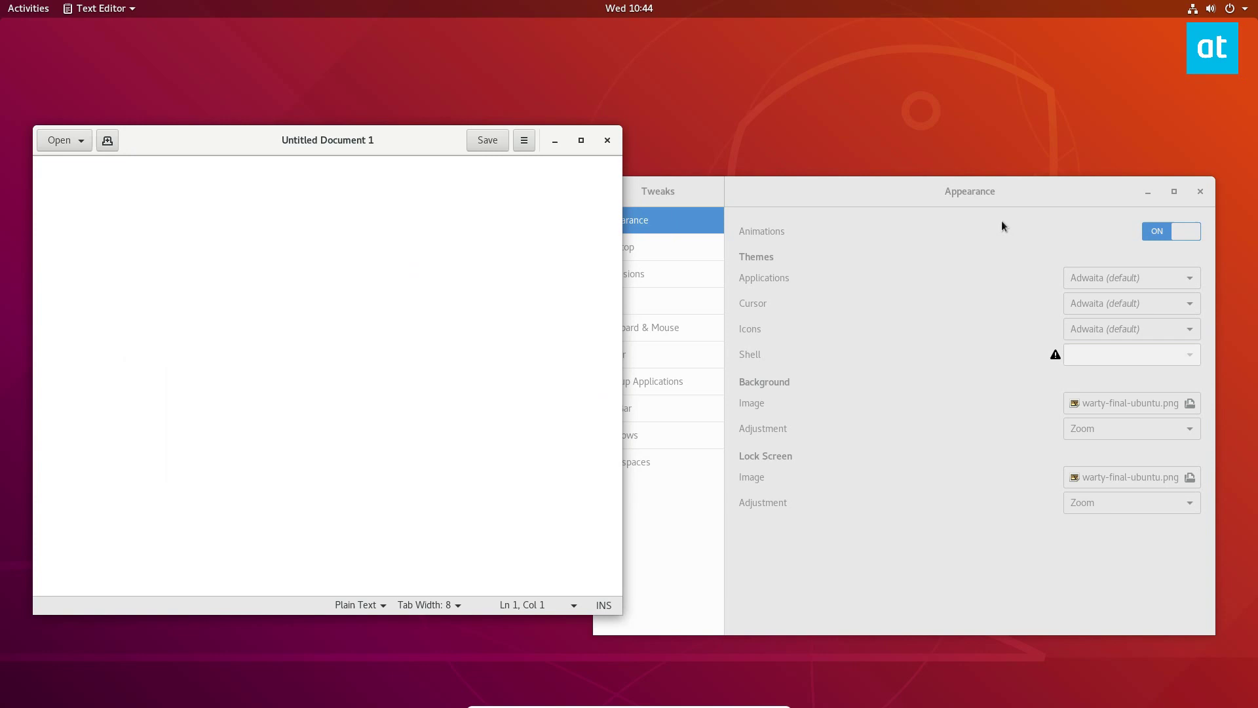
{"action": "left_click", "coordinate": [979, 190]}
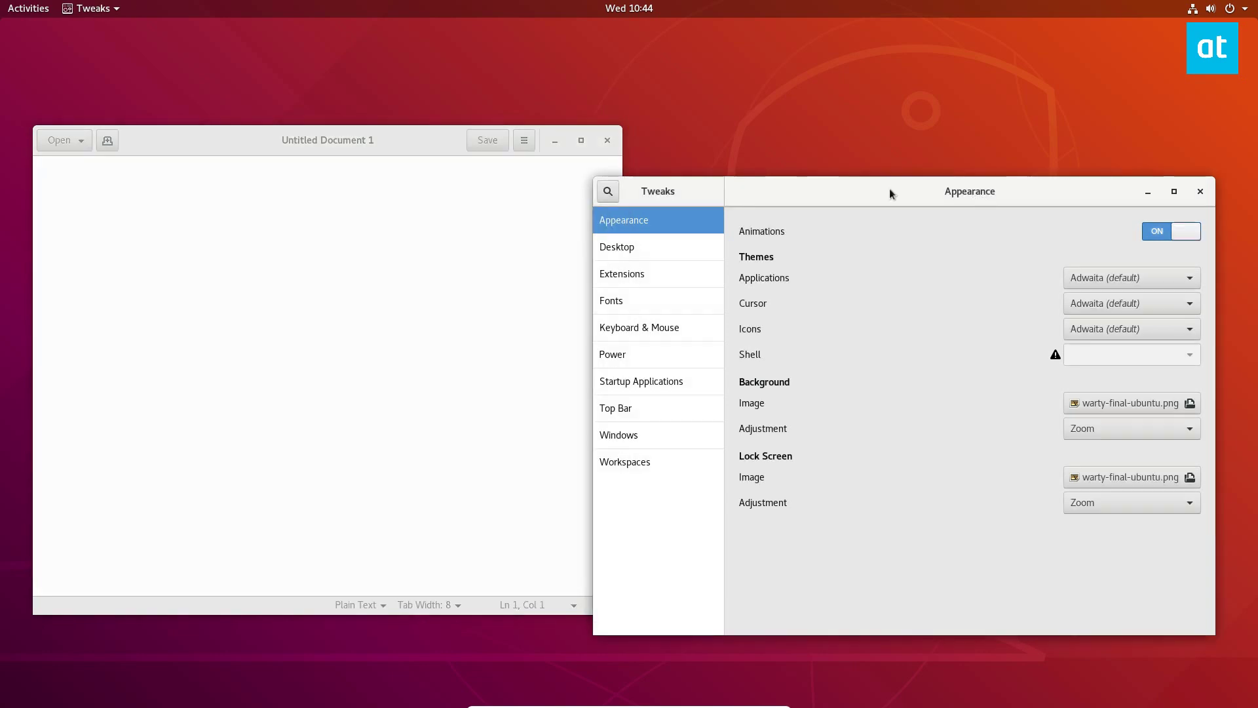
{"action": "left_click", "coordinate": [1200, 191]}
{"action": "left_click", "coordinate": [21, 9]}
{"action": "type", "text": "t"}
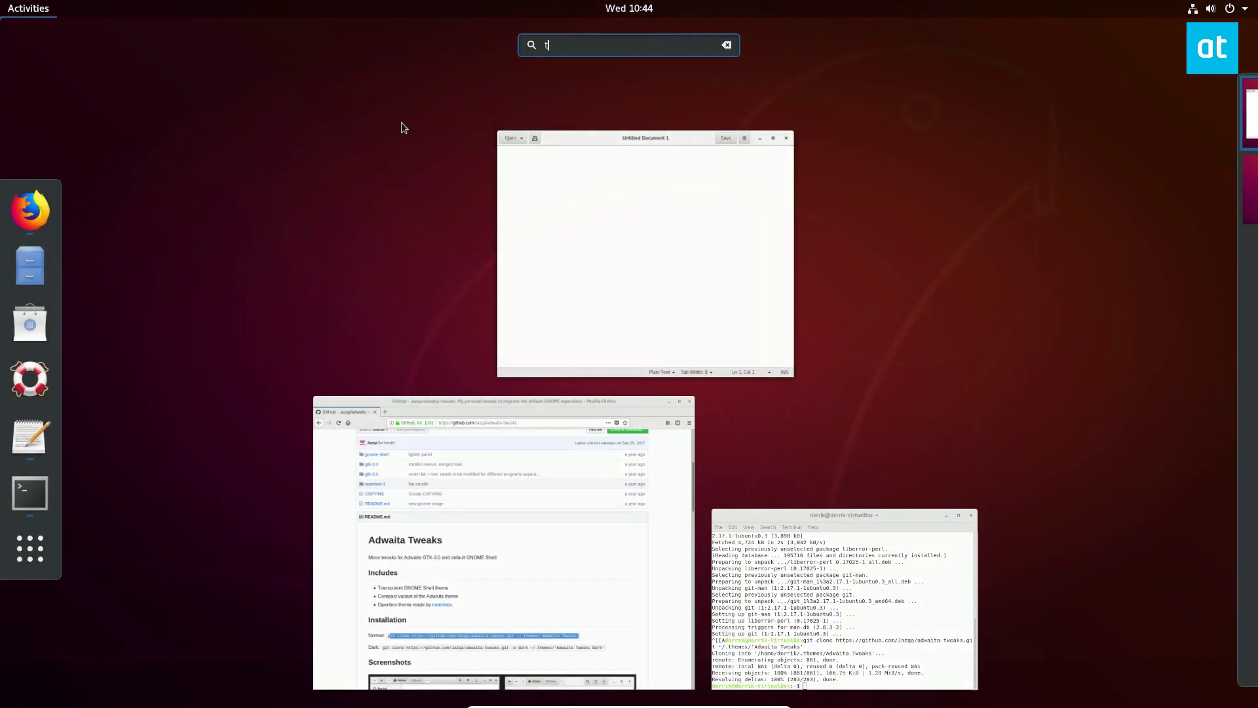
{"action": "type", "text": "weaks"}
{"action": "left_click", "coordinate": [661, 125]}
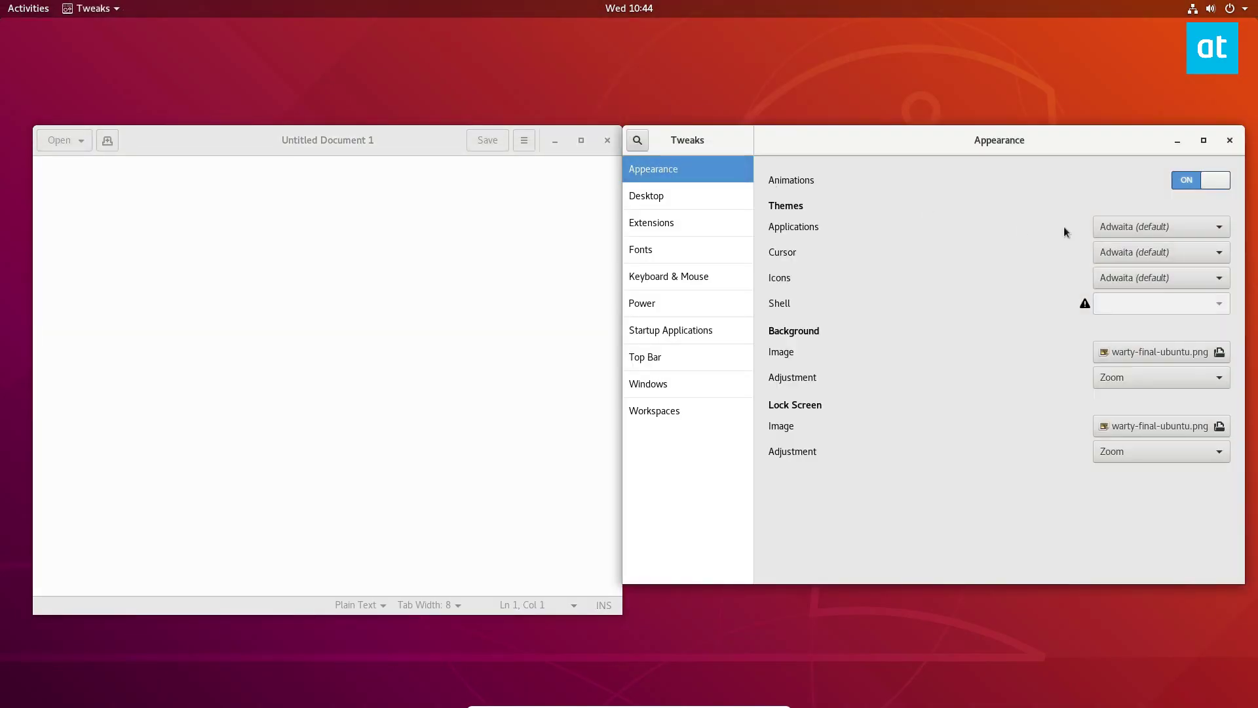
Step: Choose Adwaita Tweaks as the Applications theme and focus the text editor to view it
{"action": "left_click", "coordinate": [1146, 224]}
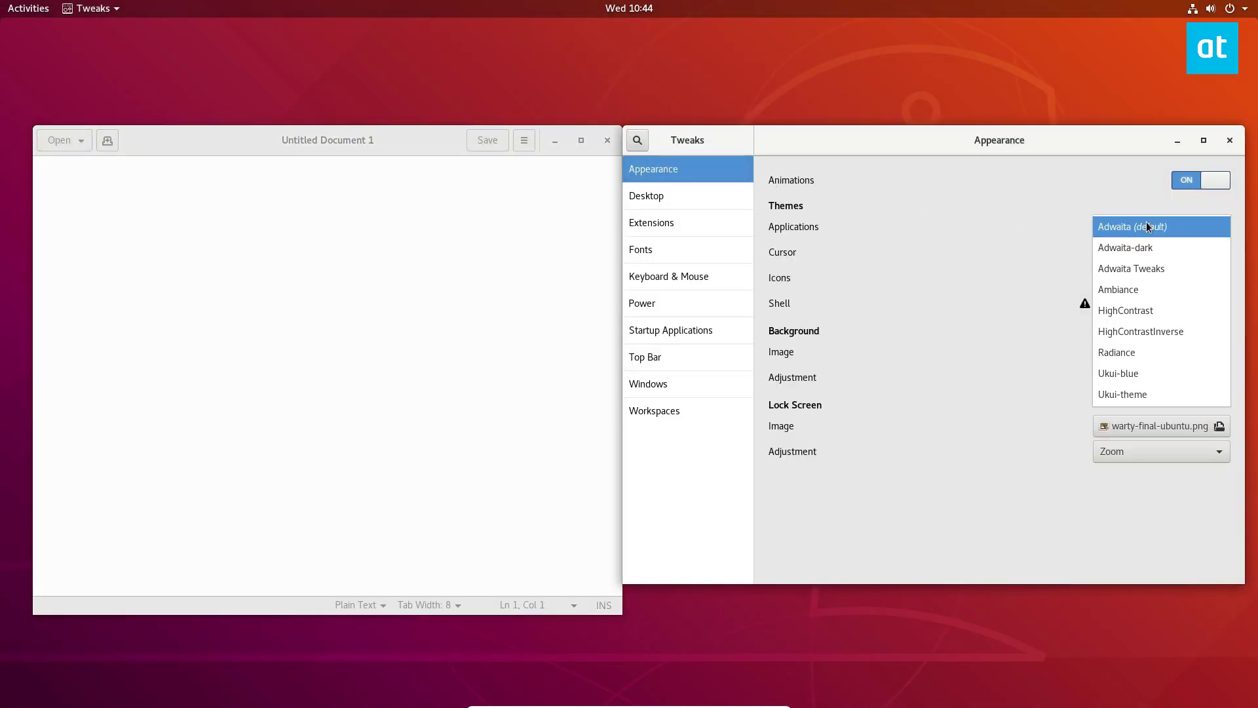
{"action": "left_click", "coordinate": [1149, 270]}
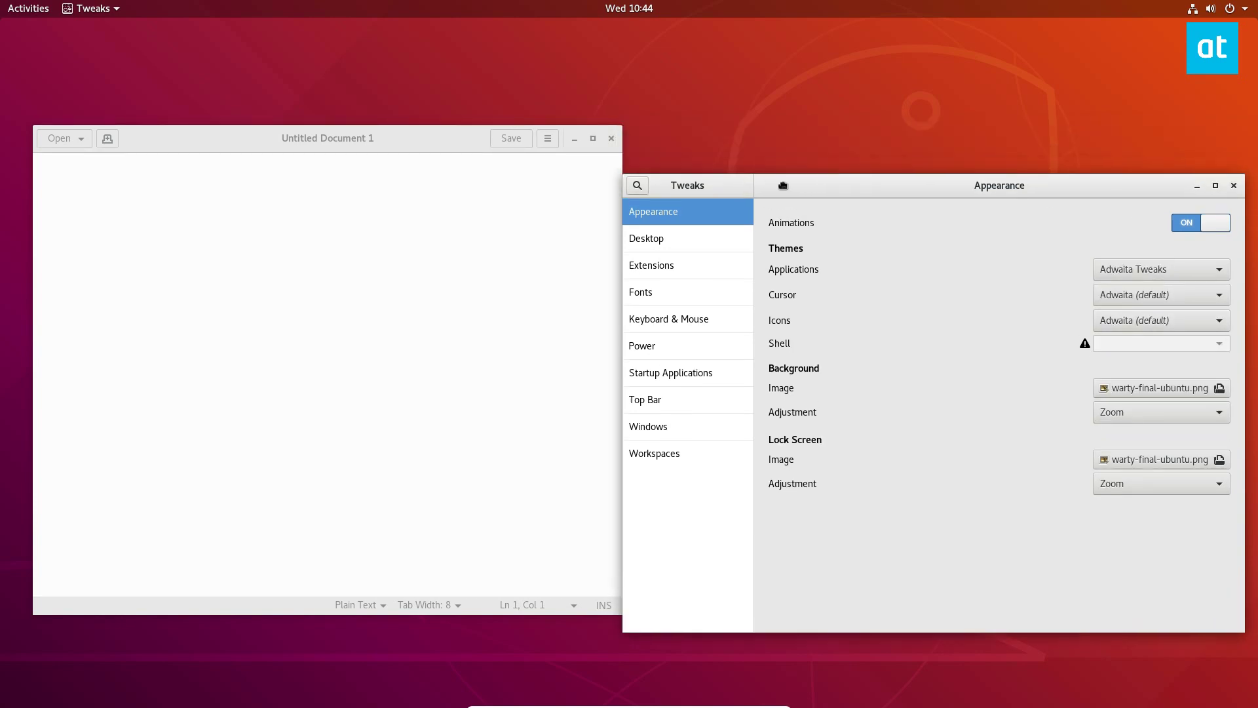
{"action": "left_click", "coordinate": [453, 164]}
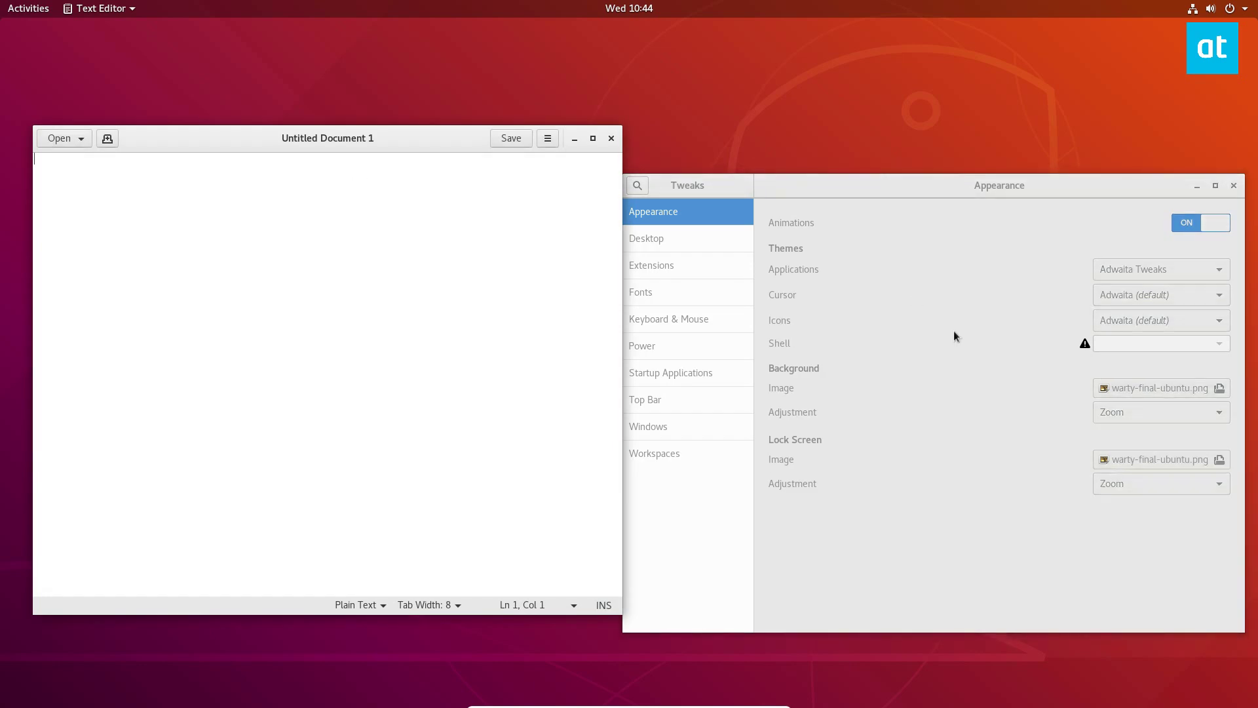
Step: Move the terminal window to the top right of the screen
{"action": "mouse_move", "coordinate": [1, 1]}
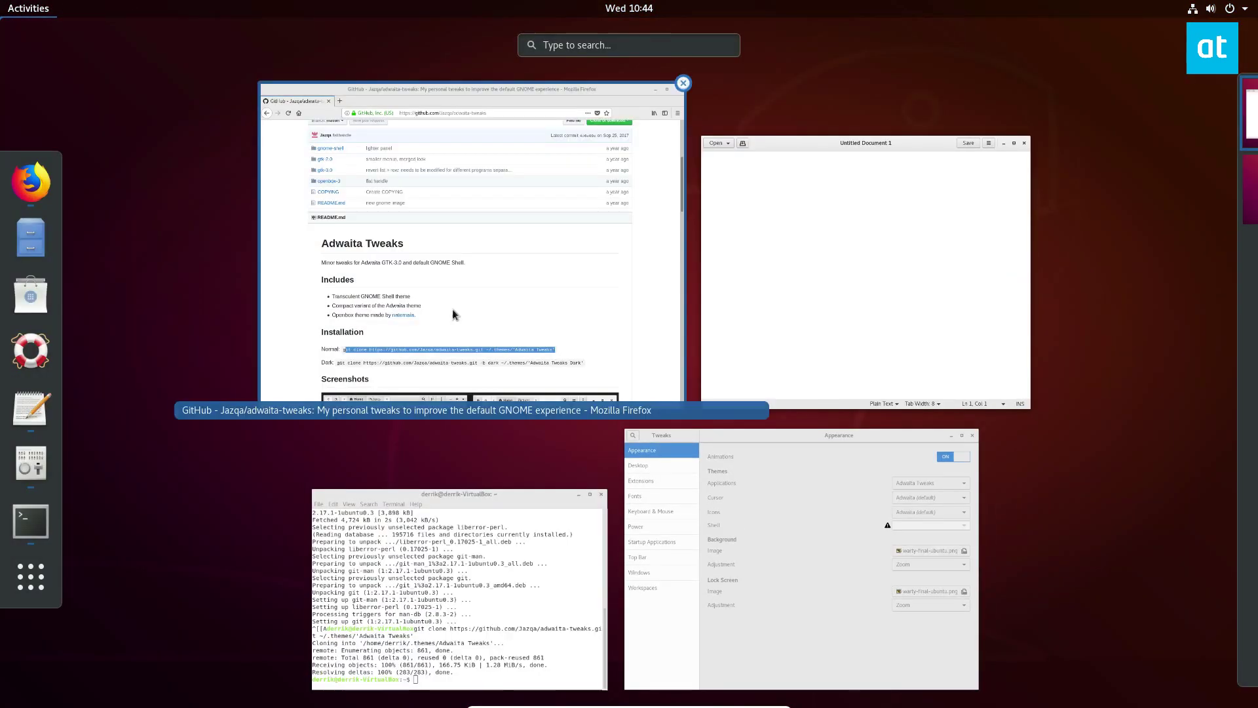
{"action": "left_click", "coordinate": [528, 556]}
{"action": "left_click_drag", "start_coordinate": [521, 190], "coordinate": [711, 266]}
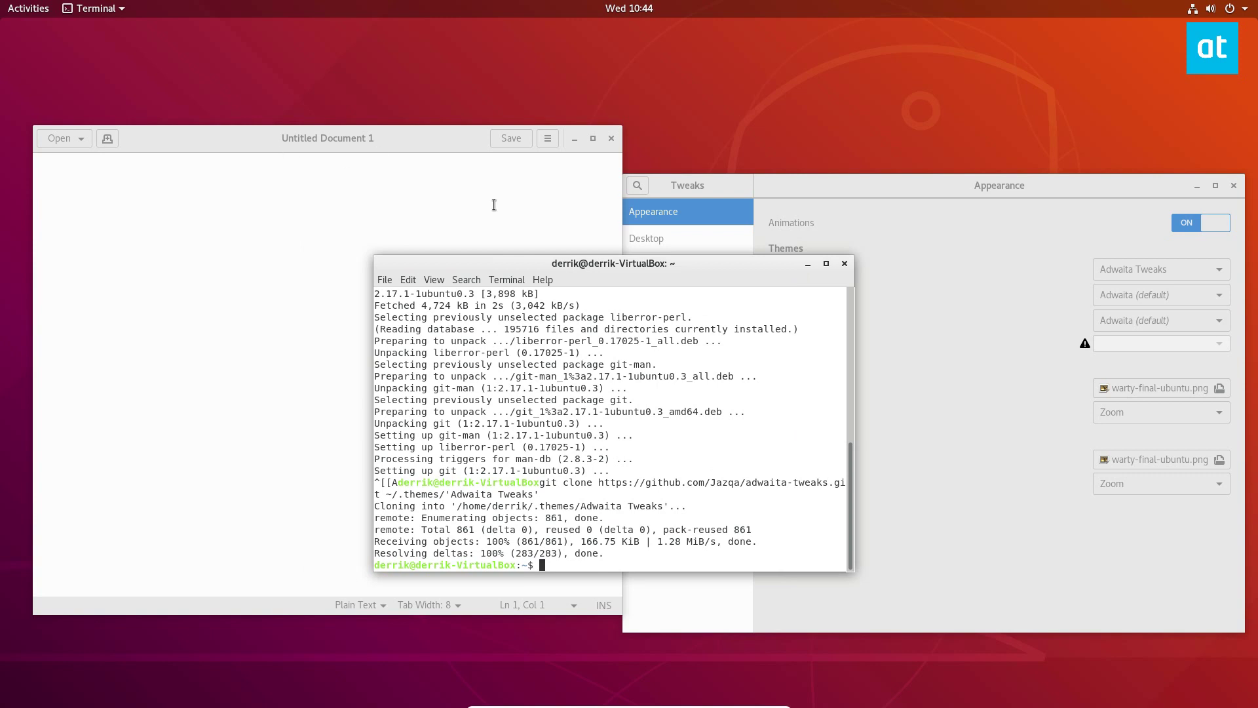
{"action": "left_click_drag", "start_coordinate": [637, 287], "coordinate": [857, 61]}
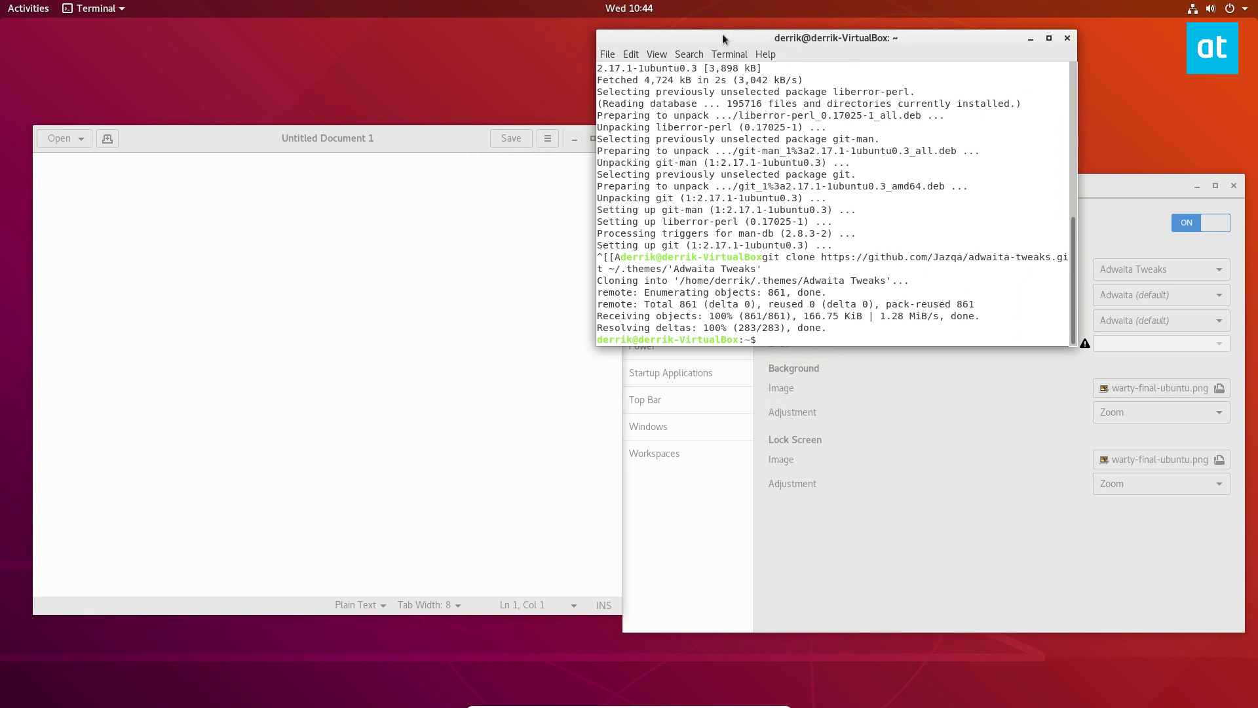
Step: Switch the Applications theme to Adwaita (default), then back to Adwaita Tweaks
{"action": "left_click", "coordinate": [1009, 613]}
{"action": "left_click", "coordinate": [1149, 276]}
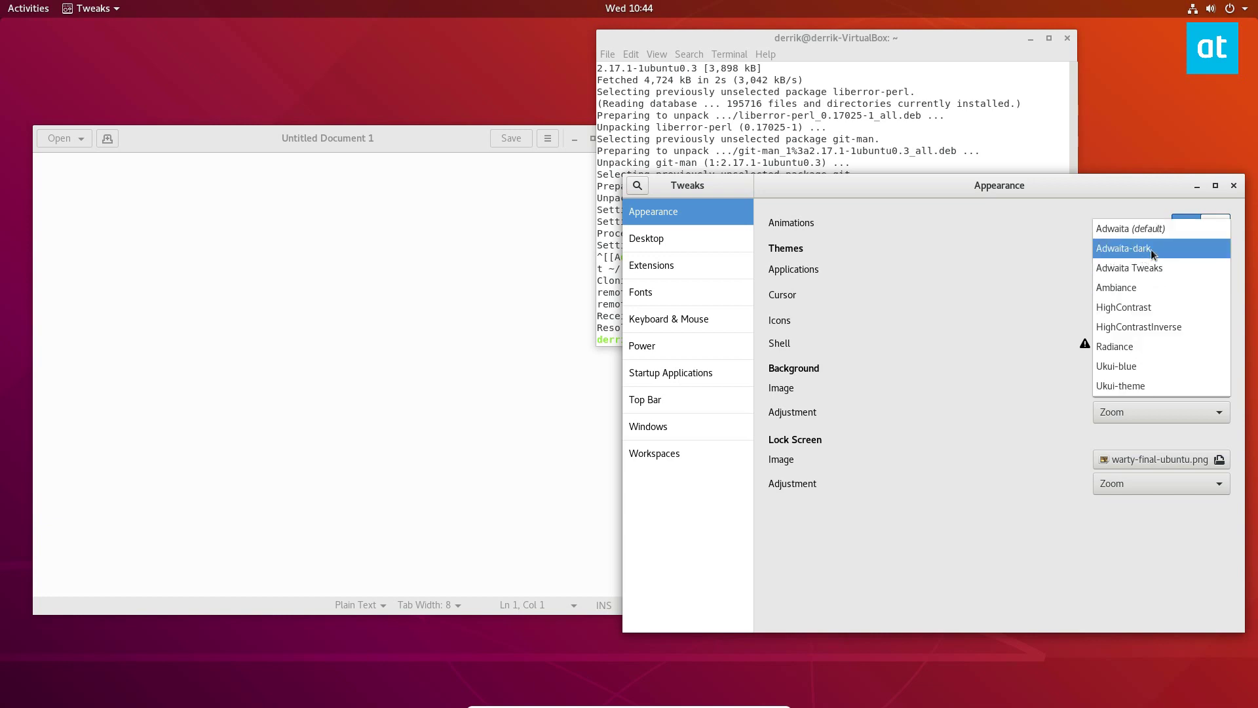
{"action": "left_click", "coordinate": [1107, 226]}
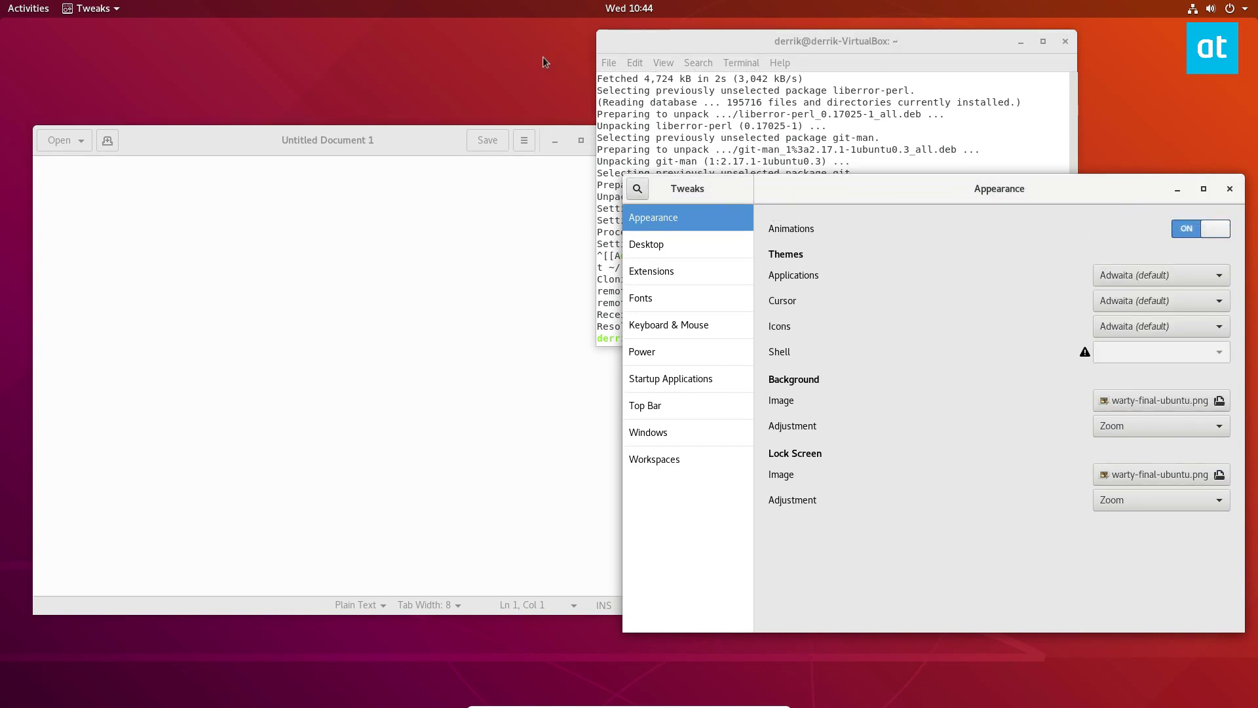
{"action": "left_click", "coordinate": [1159, 277]}
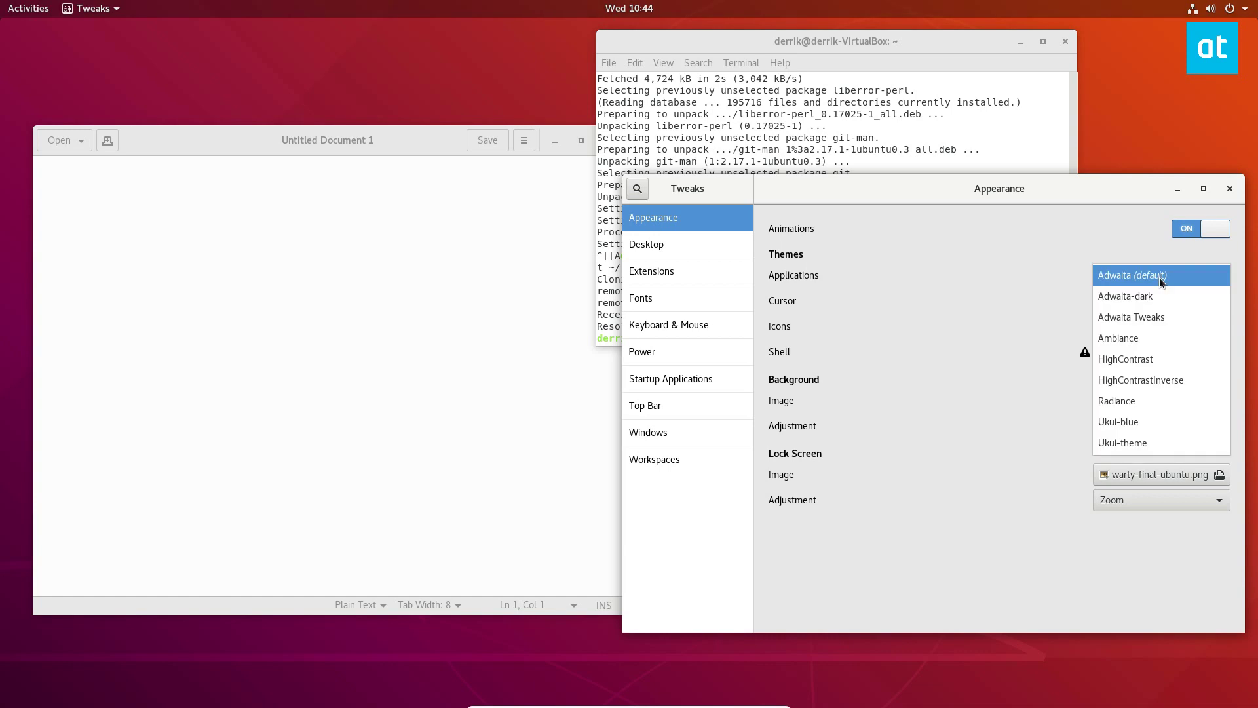
{"action": "left_click", "coordinate": [1137, 318]}
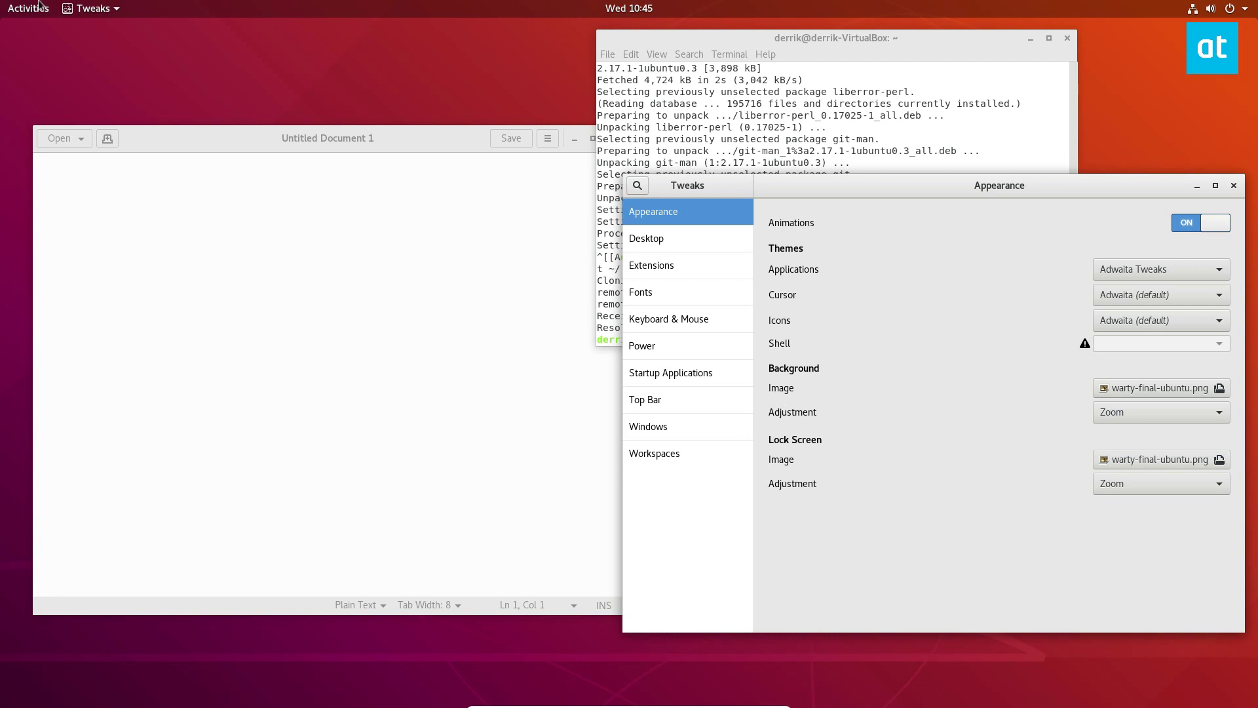
Step: Show the Adwaita Tweaks installation instructions on the Firefox GitHub page
{"action": "mouse_move", "coordinate": [5, 3]}
{"action": "left_click", "coordinate": [556, 212]}
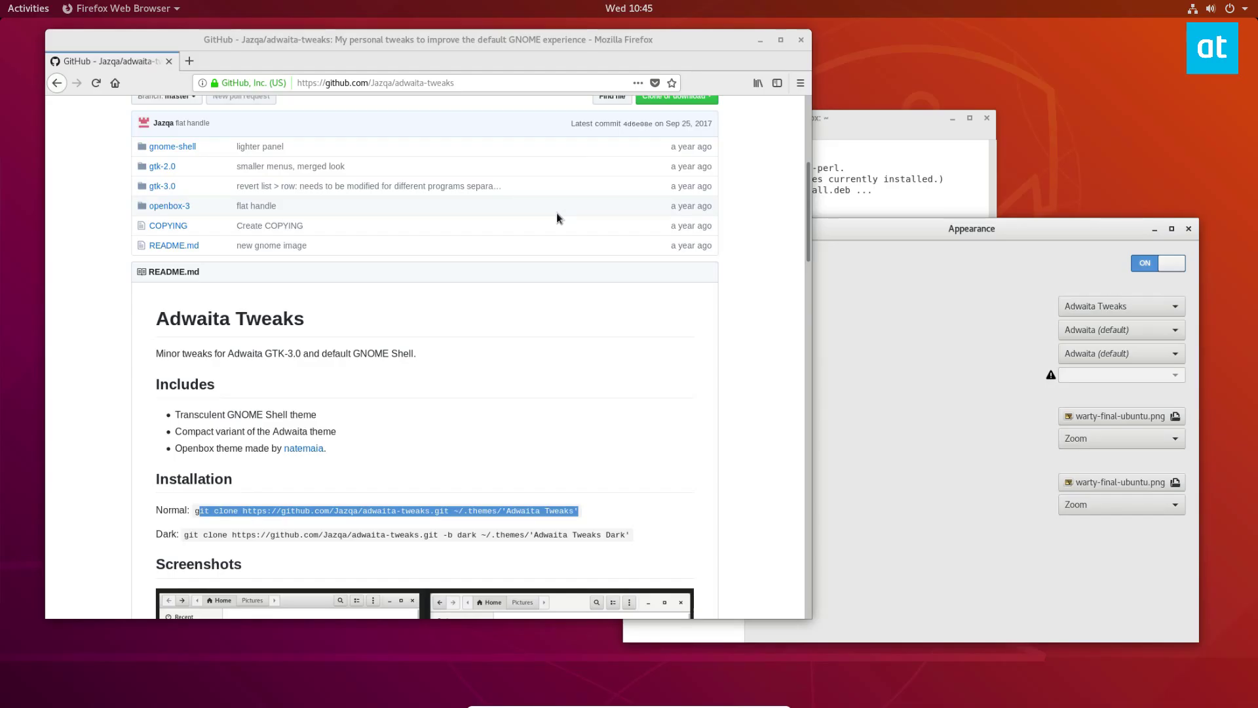
{"action": "scroll", "coordinate": [514, 413], "scroll_direction": "down", "scroll_amount": 2}
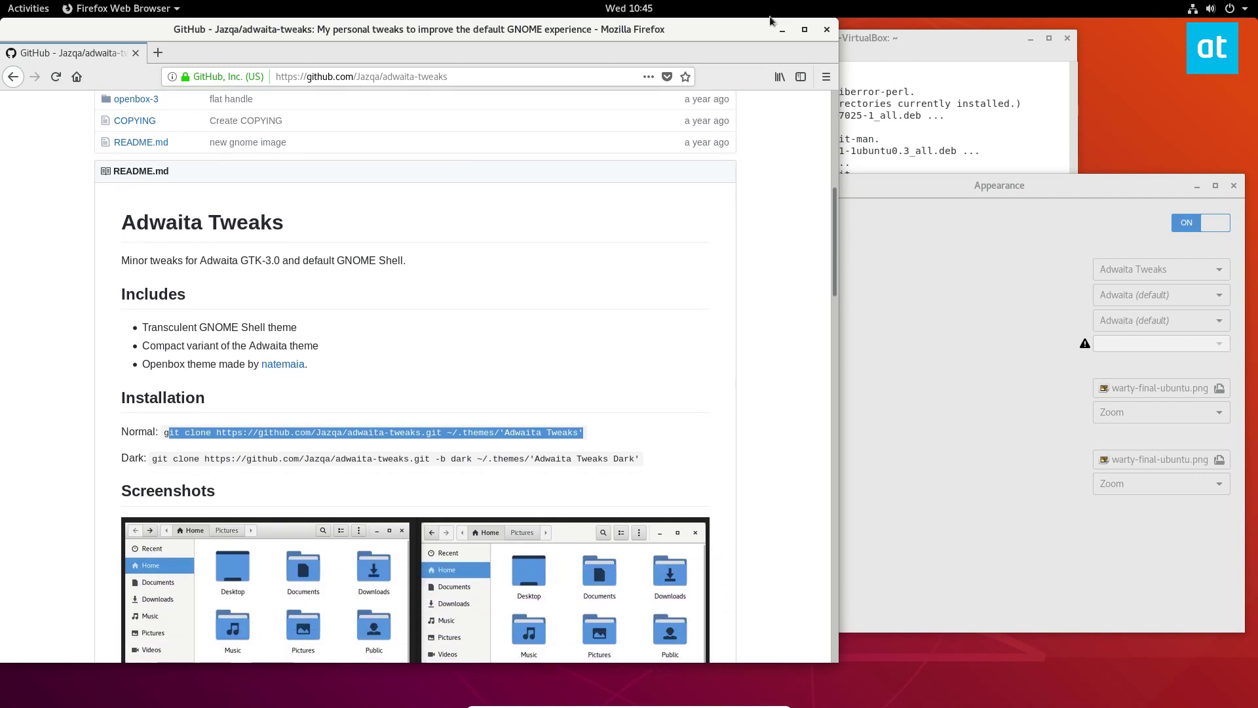
Step: Minimise Firefox, the terminal, Tweaks and the text editor, leaving only the desktop
{"action": "left_click", "coordinate": [782, 28]}
{"action": "left_click", "coordinate": [1030, 52]}
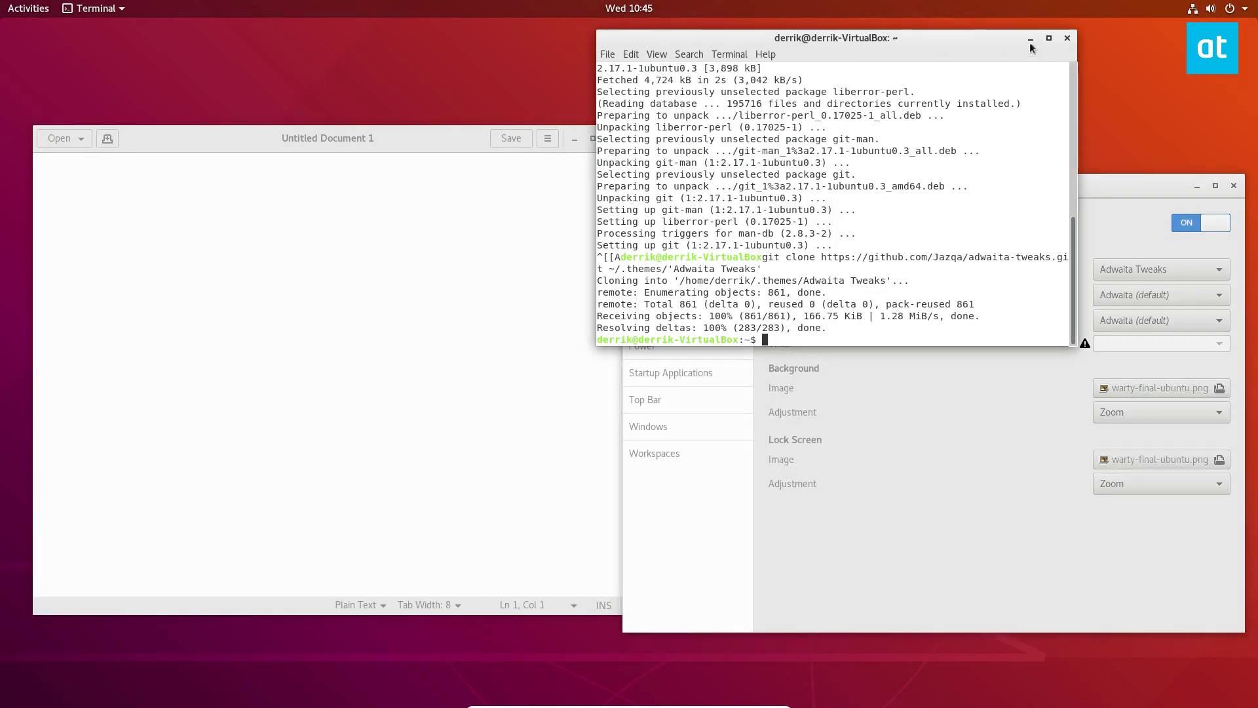
{"action": "left_click", "coordinate": [1030, 38]}
{"action": "left_click", "coordinate": [1198, 187]}
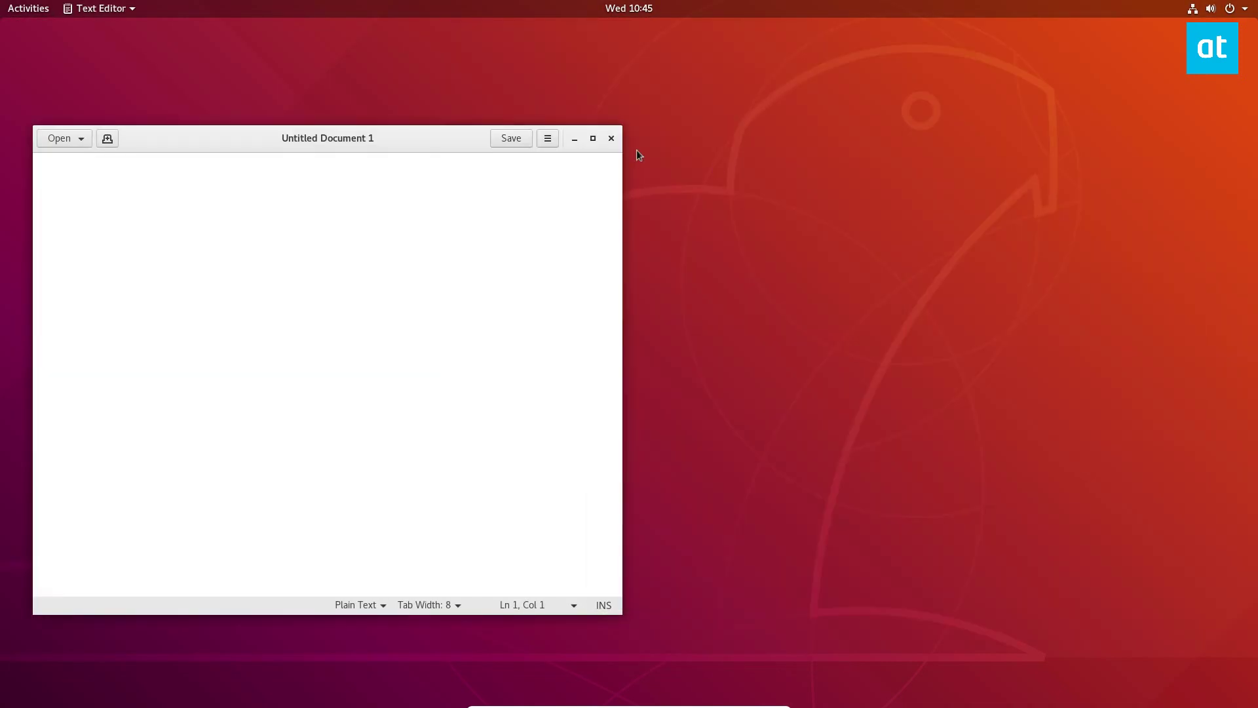
{"action": "left_click", "coordinate": [574, 139]}
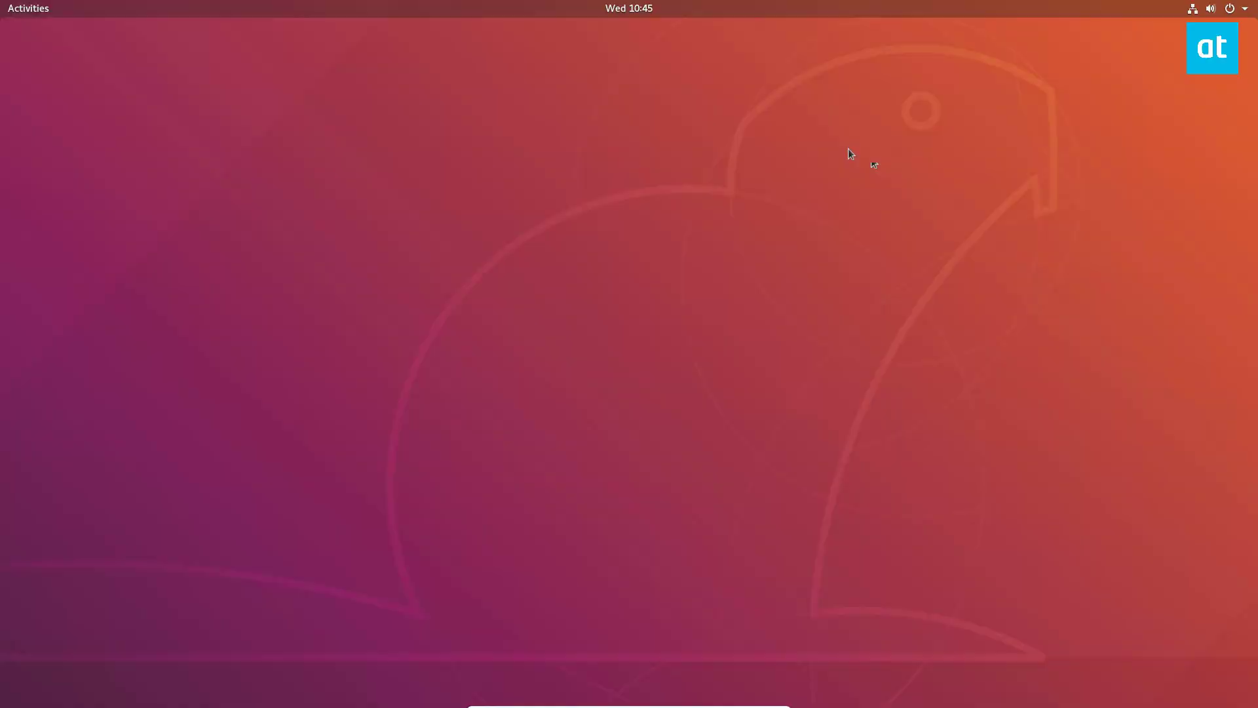